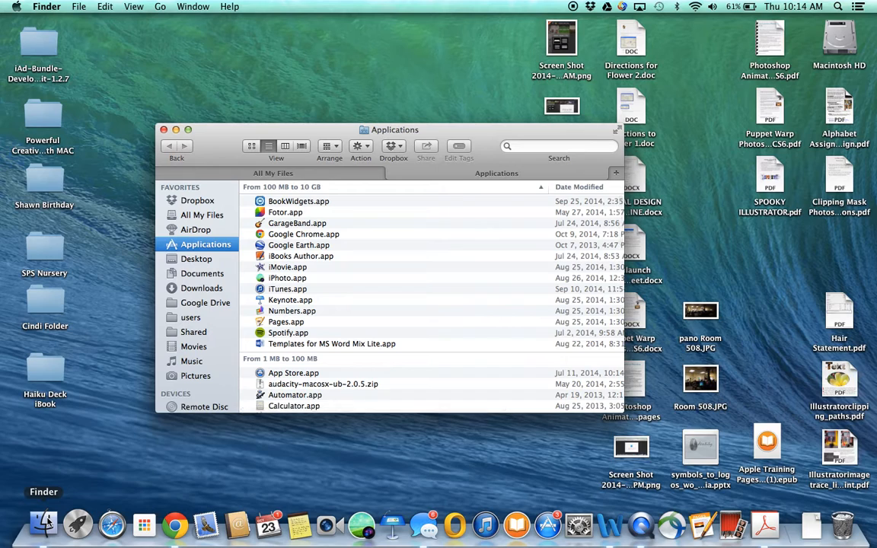
# Preview iMovie in the Applications folder and open it from the preview.
pyautogui.click(287, 278)
pyautogui.click(286, 267)
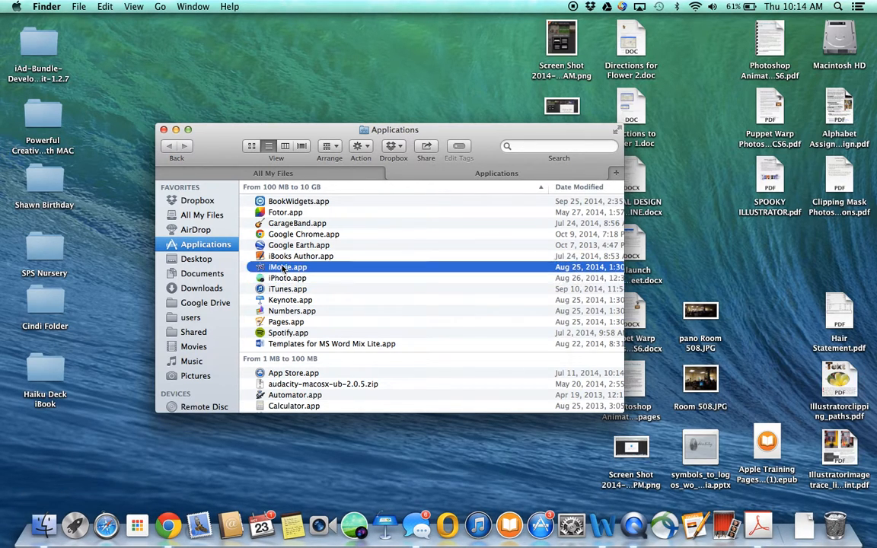
pyautogui.press('space')
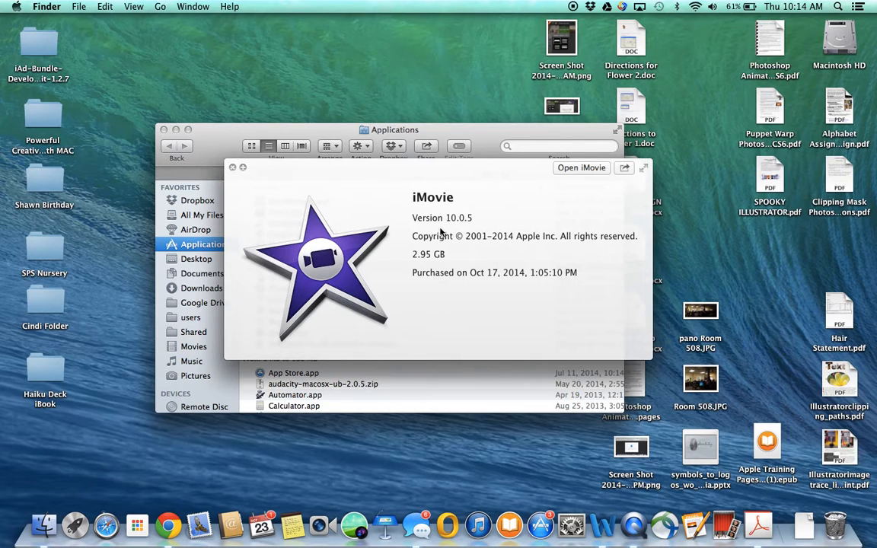
pyautogui.click(577, 168)
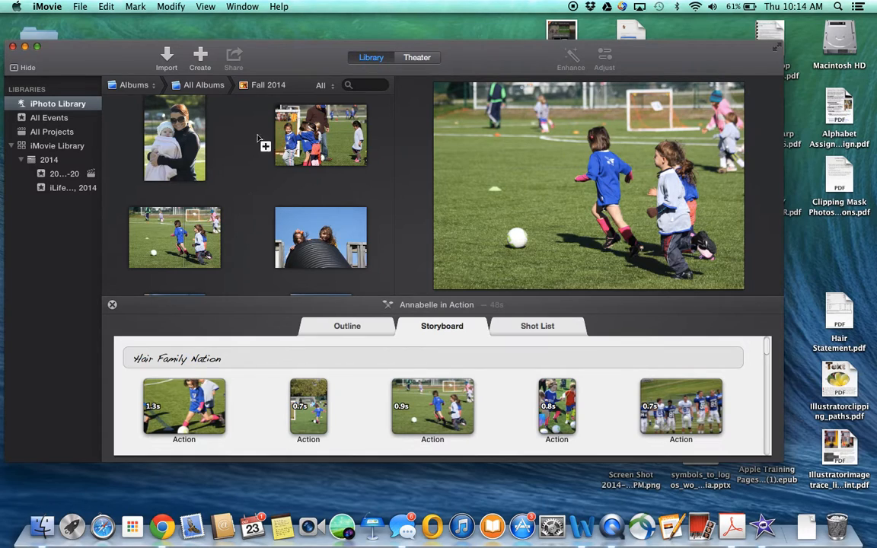
# Import the IMG_0506 (Converted).mov clip from the Desktop into the iLife Test Class event.
pyautogui.click(200, 62)
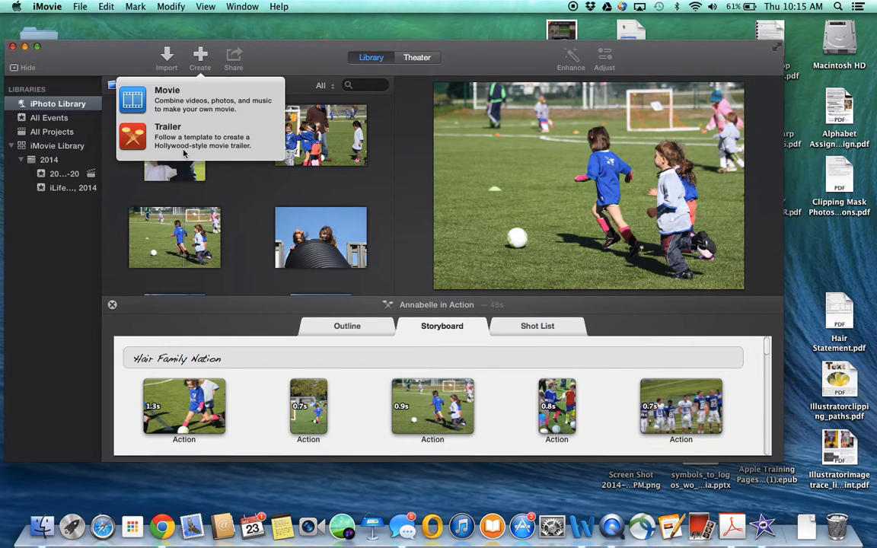
pyautogui.click(172, 58)
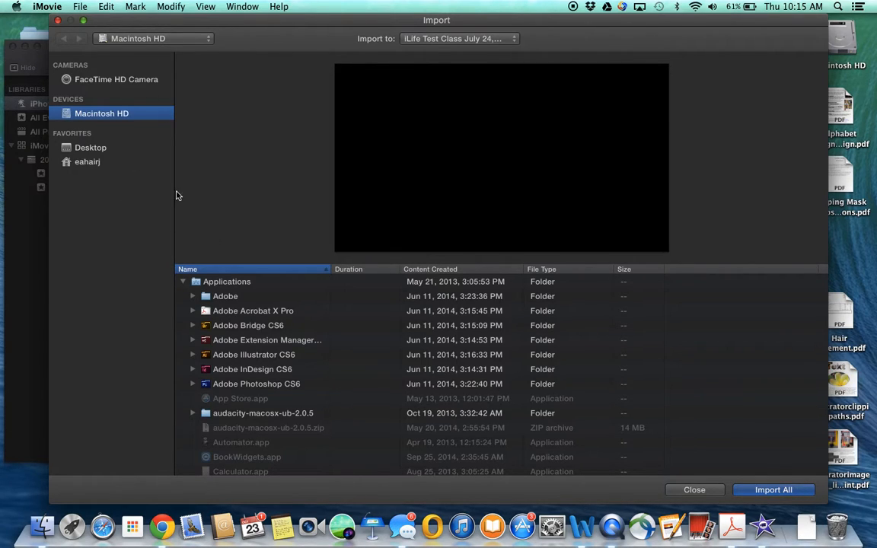
pyautogui.click(168, 39)
pyautogui.click(166, 42)
pyautogui.click(205, 45)
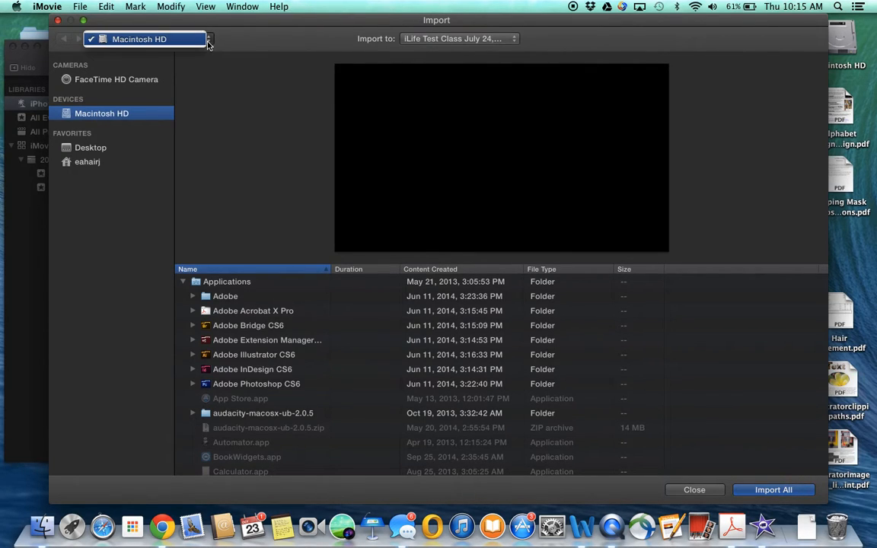
pyautogui.click(211, 40)
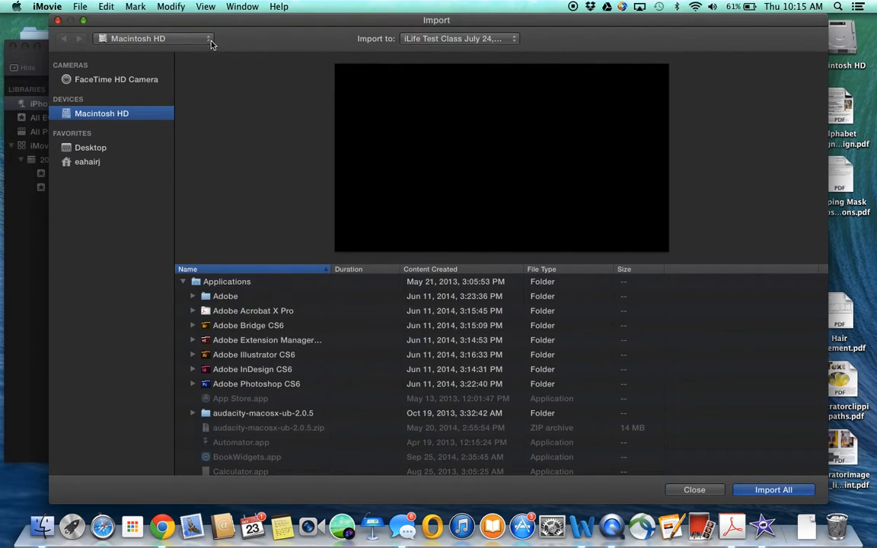
pyautogui.click(91, 147)
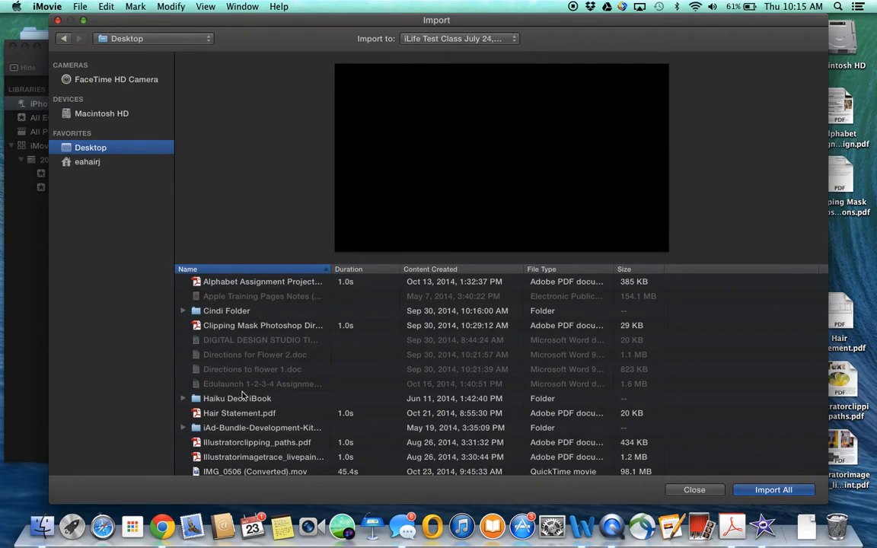
pyautogui.scroll(-10, 256, 389)
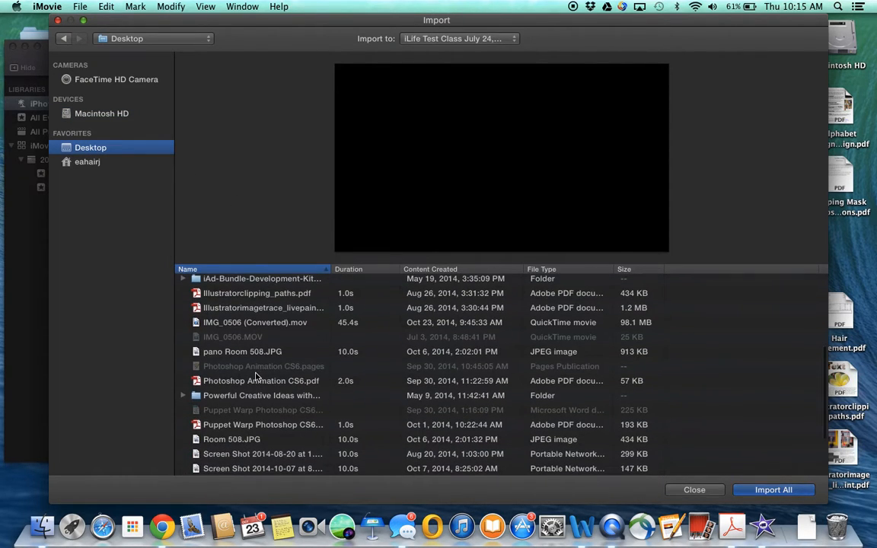
pyautogui.click(232, 323)
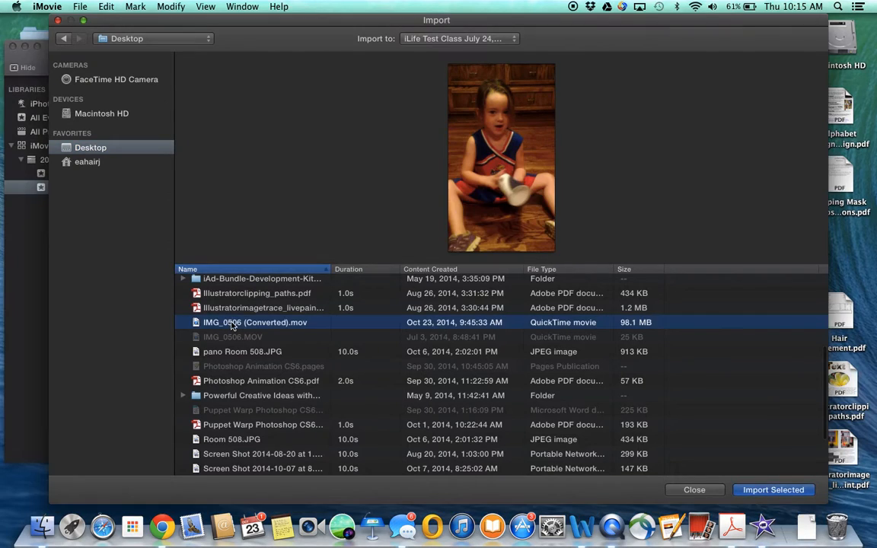
pyautogui.press('Escape')
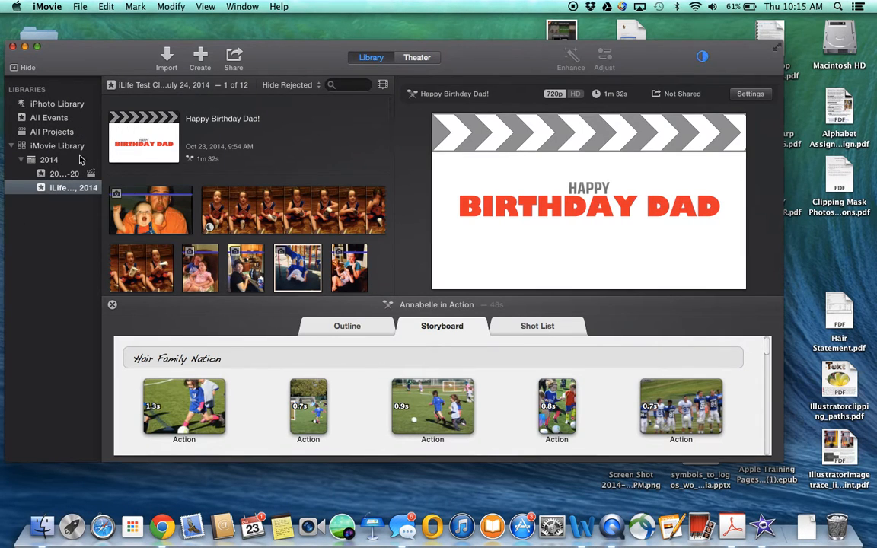
# Reopen the import window, examine the files available on the Desktop and the Macintosh HD, and close it.
pyautogui.click(166, 61)
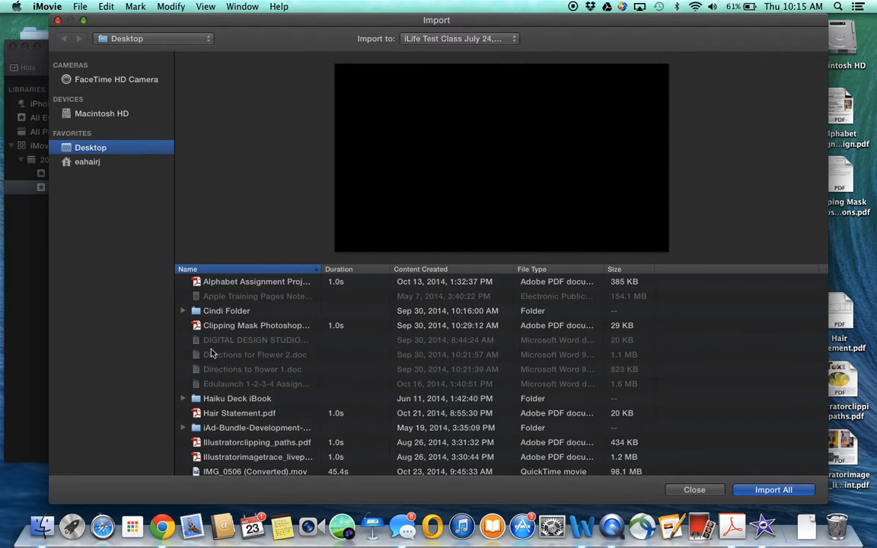
pyautogui.scroll(2, 217, 391)
pyautogui.scroll(-10, 217, 391)
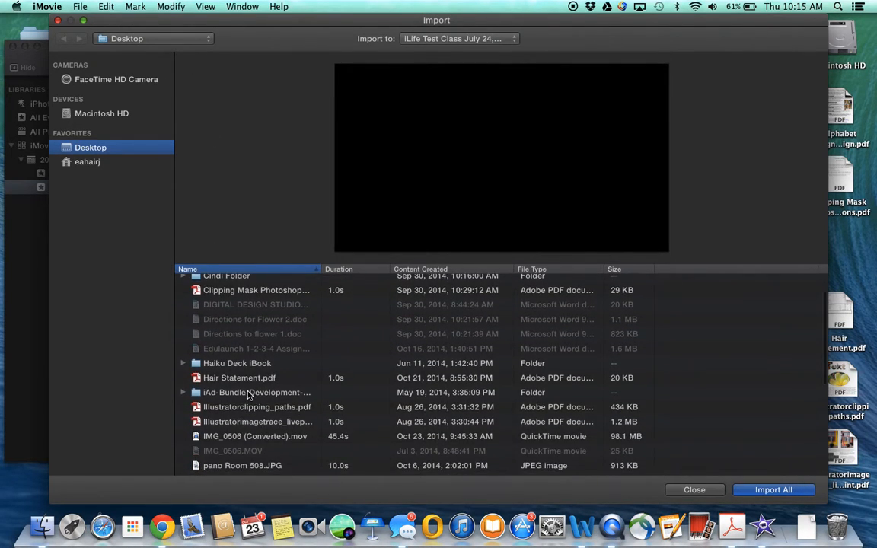
pyautogui.scroll(10, 248, 393)
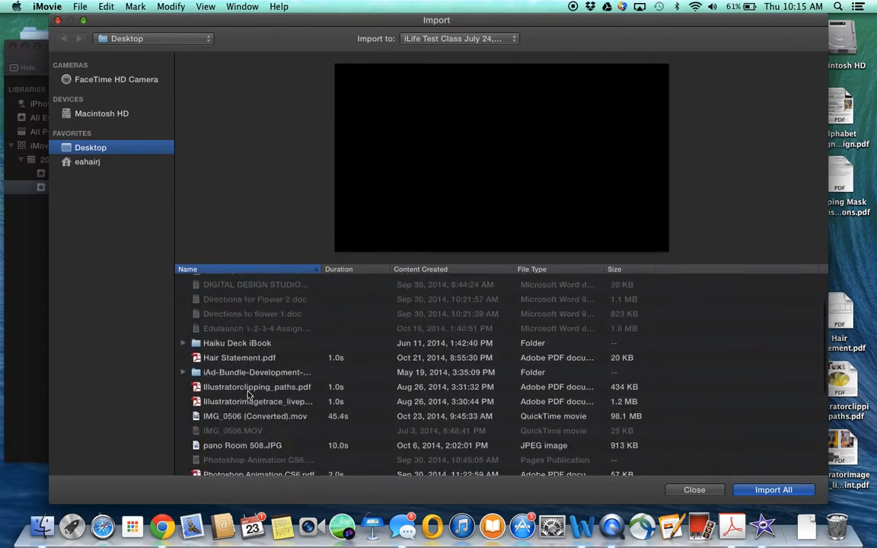
pyautogui.click(190, 38)
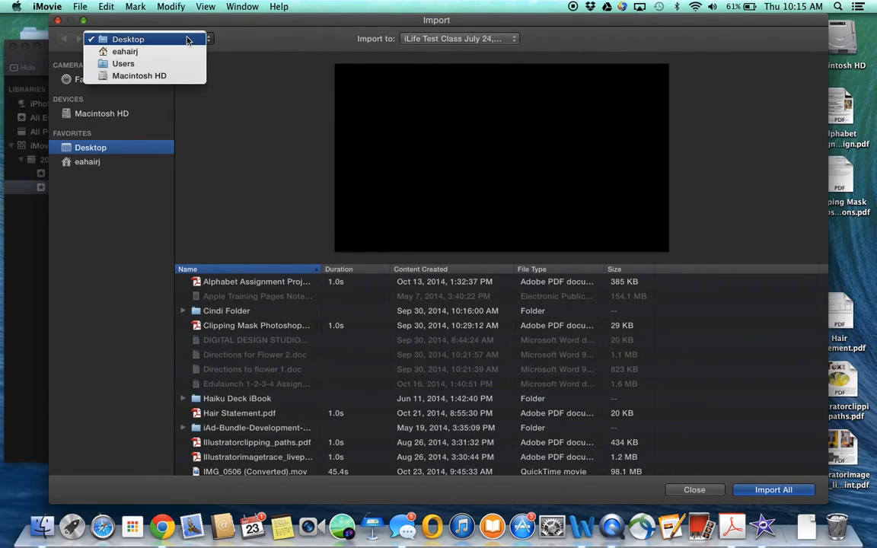
pyautogui.click(133, 76)
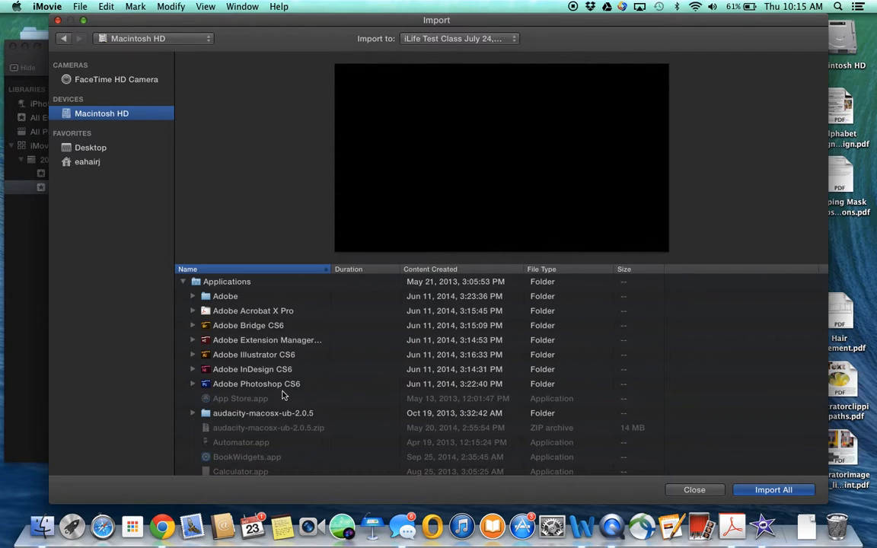
pyautogui.scroll(-5, 333, 375)
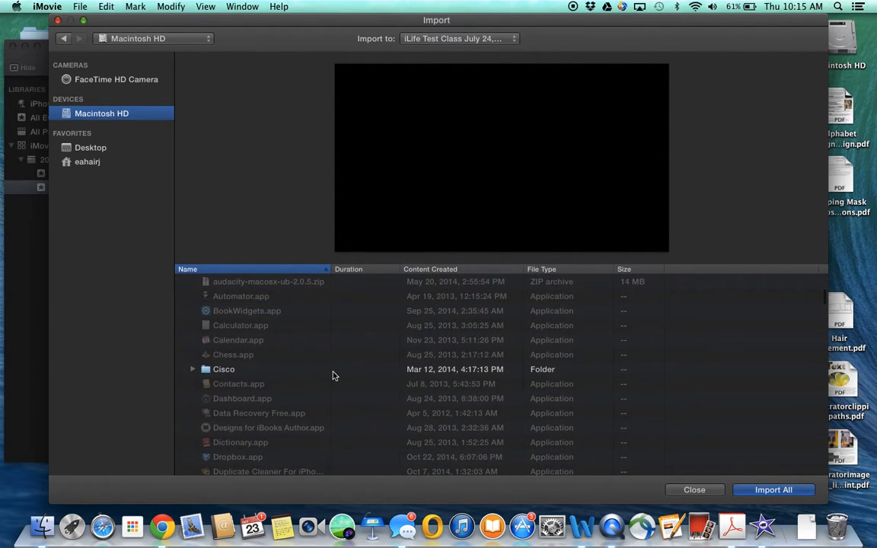
pyautogui.scroll(-10, 333, 375)
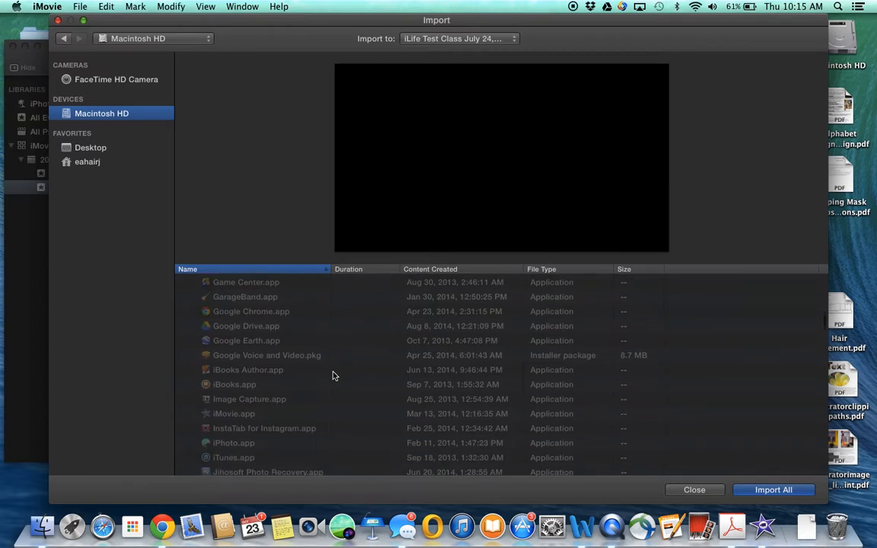
pyautogui.scroll(-15, 333, 376)
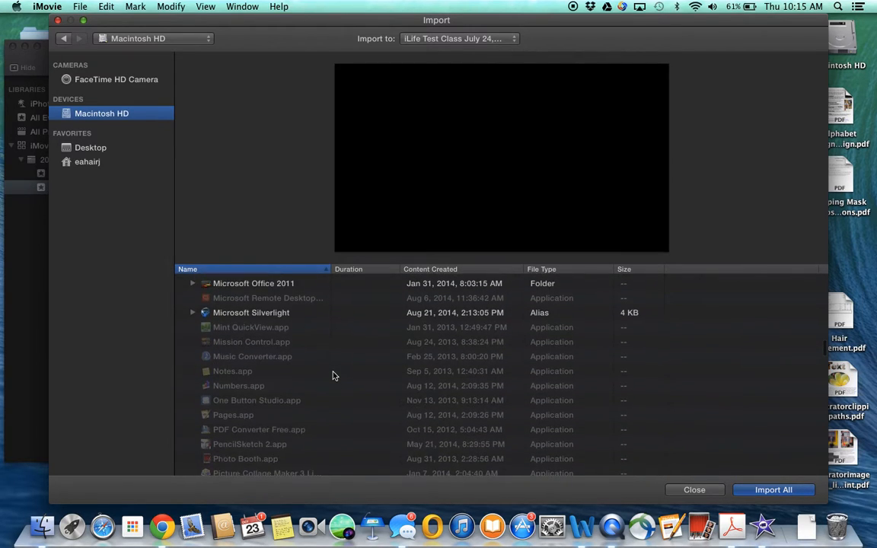
pyautogui.scroll(-15, 333, 376)
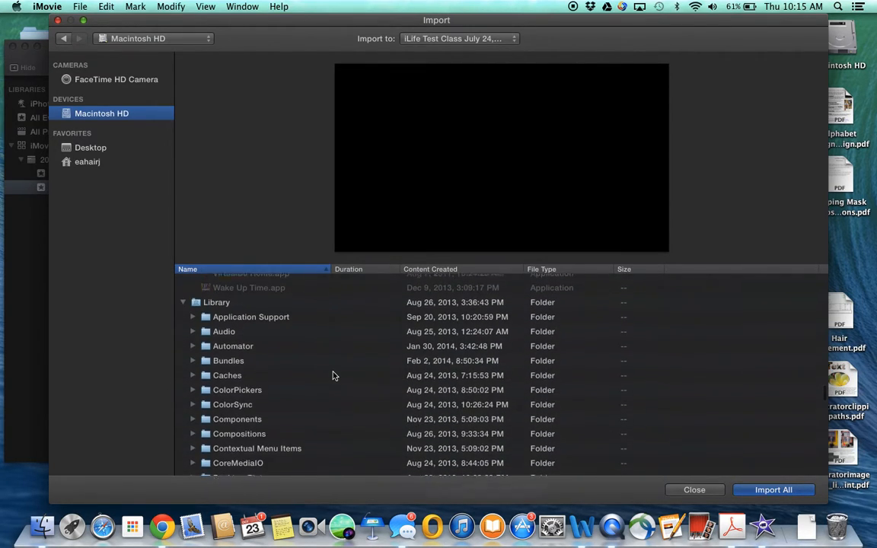
pyautogui.scroll(-10, 332, 376)
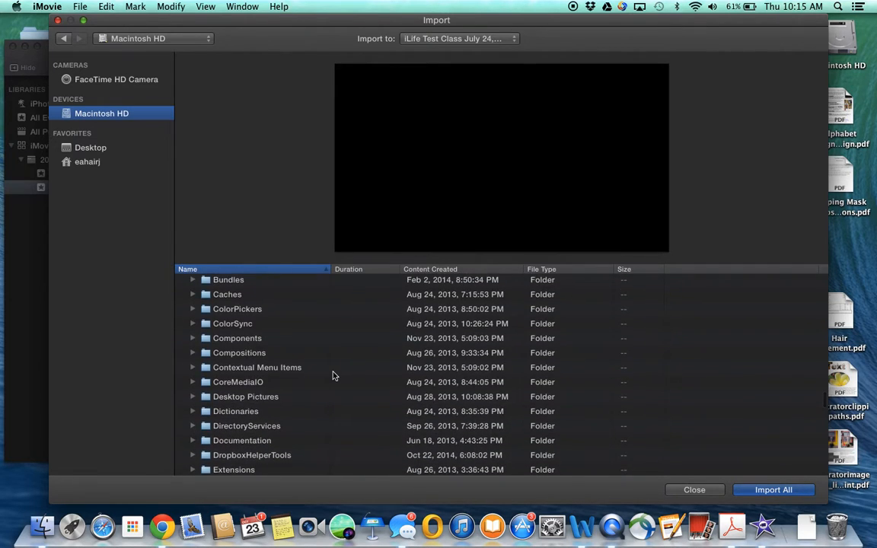
pyautogui.scroll(-12, 333, 375)
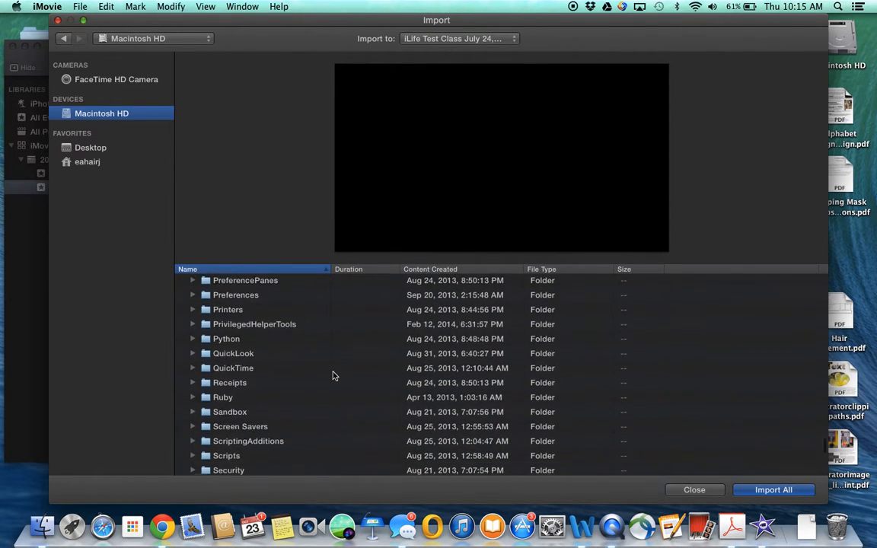
pyautogui.scroll(-5, 333, 376)
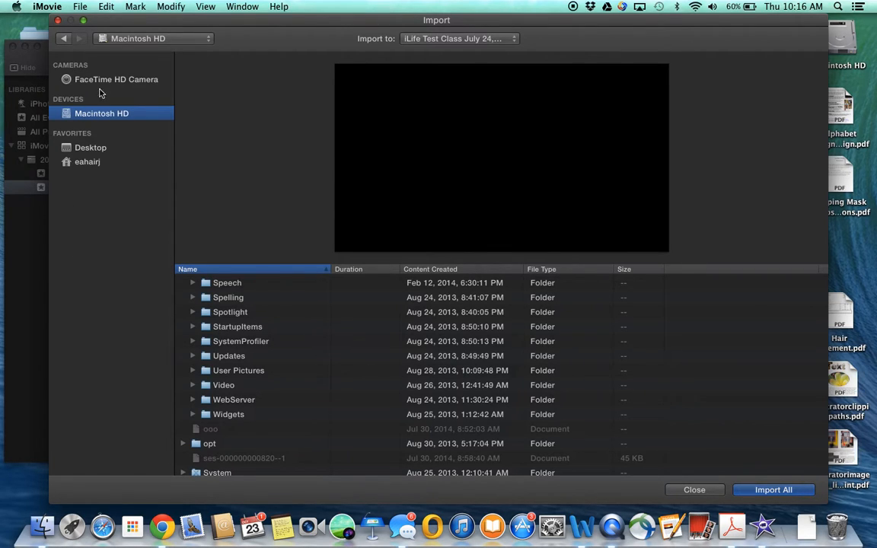
pyautogui.moveTo(222, 15); pyautogui.dragTo(318, 14)
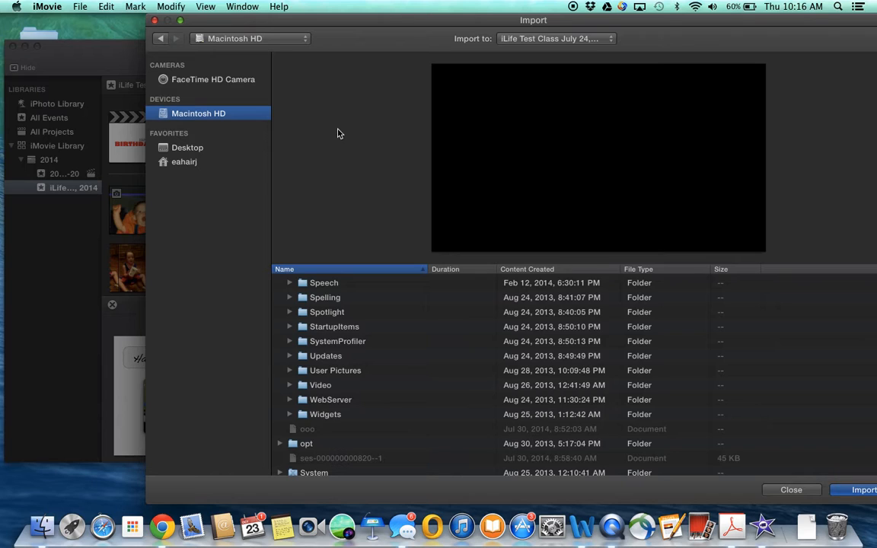
pyautogui.click(155, 21)
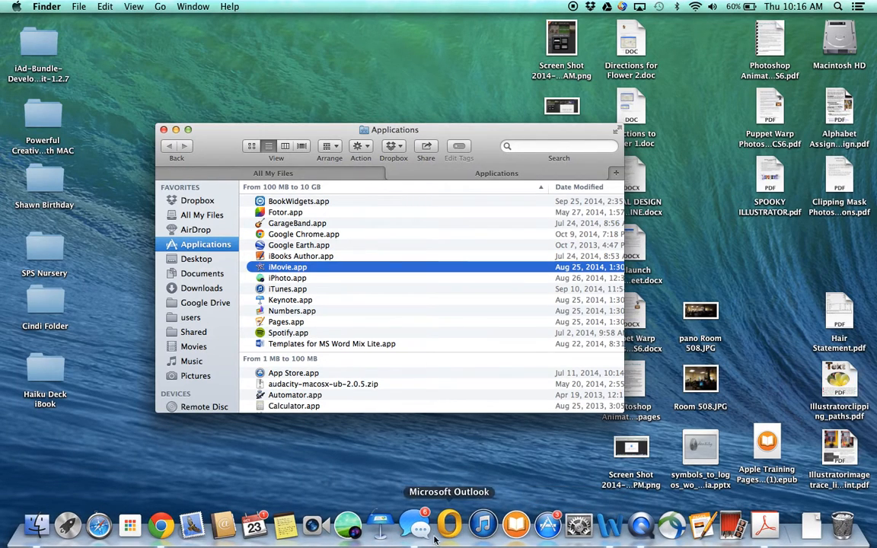
# Search the Mac with Spotlight for "imovie" and launch the application.
pyautogui.click(838, 6)
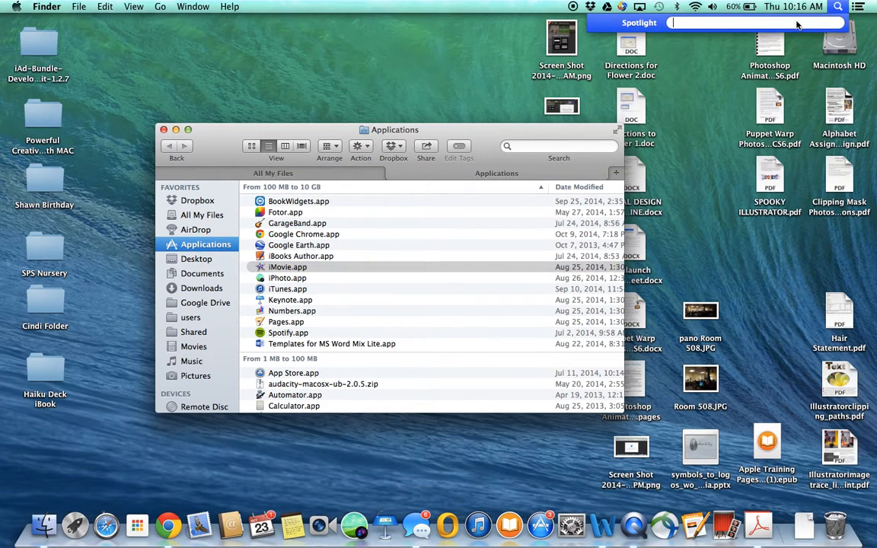
pyautogui.write('imovie')
pyautogui.press('Return')
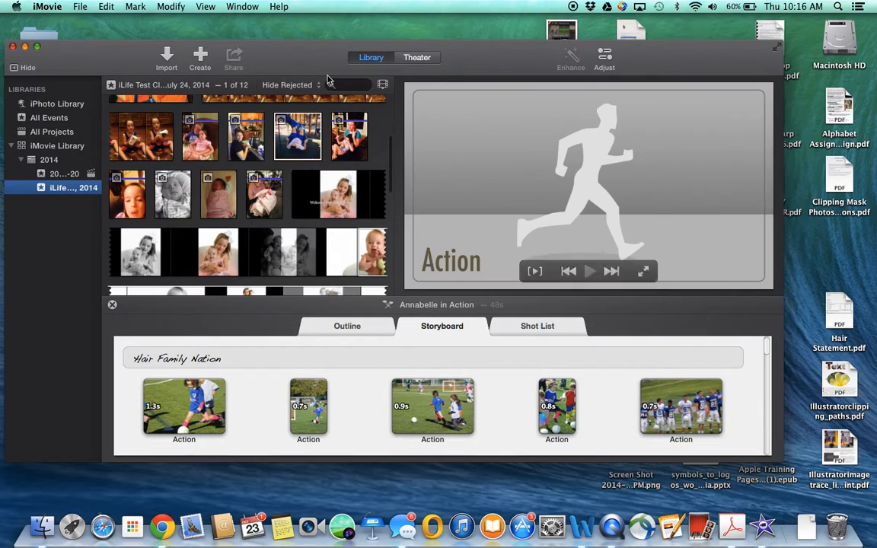
# Show all albums of the iPhoto Library, check the other photo source categories, and look through the albums.
pyautogui.click(57, 103)
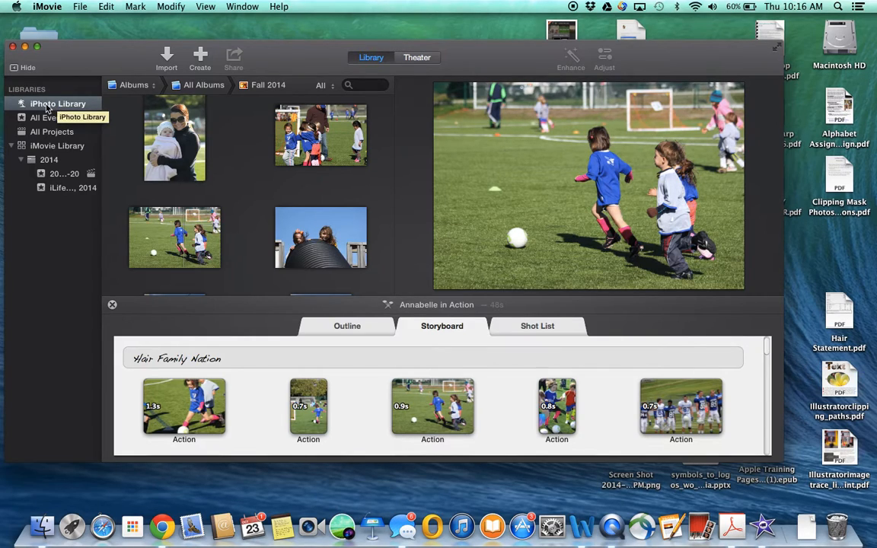
pyautogui.click(47, 109)
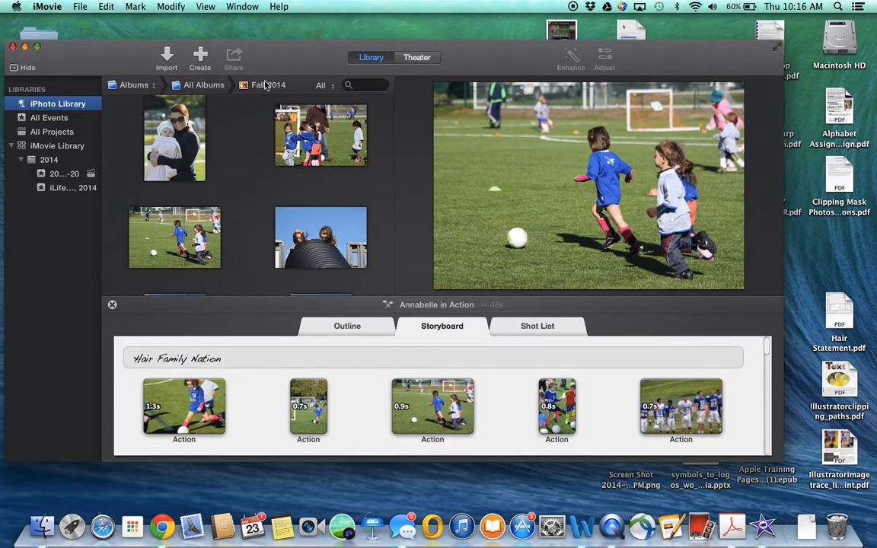
pyautogui.click(196, 84)
pyautogui.click(131, 86)
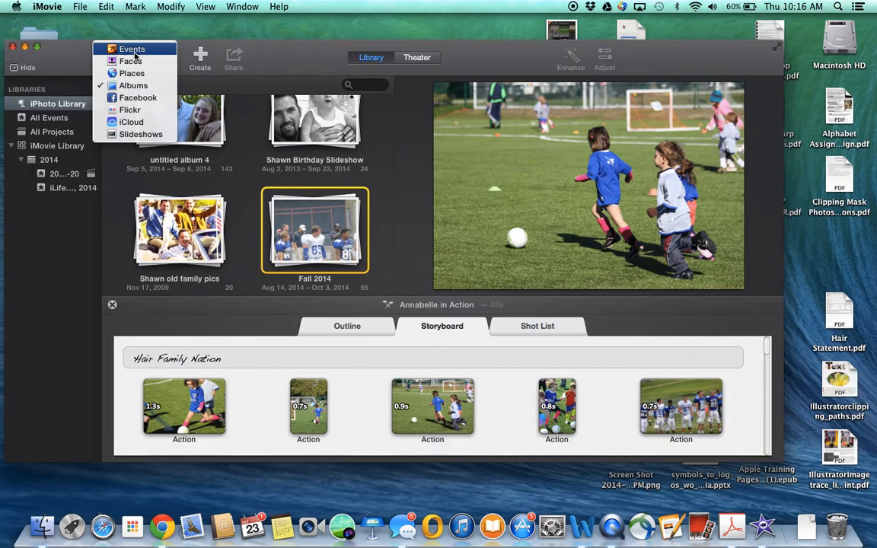
pyautogui.click(132, 86)
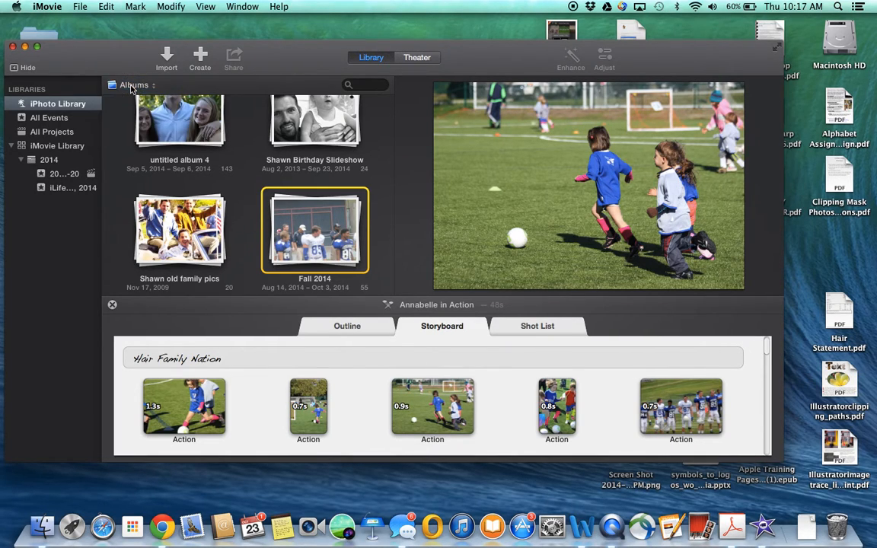
pyautogui.scroll(-3, 237, 218)
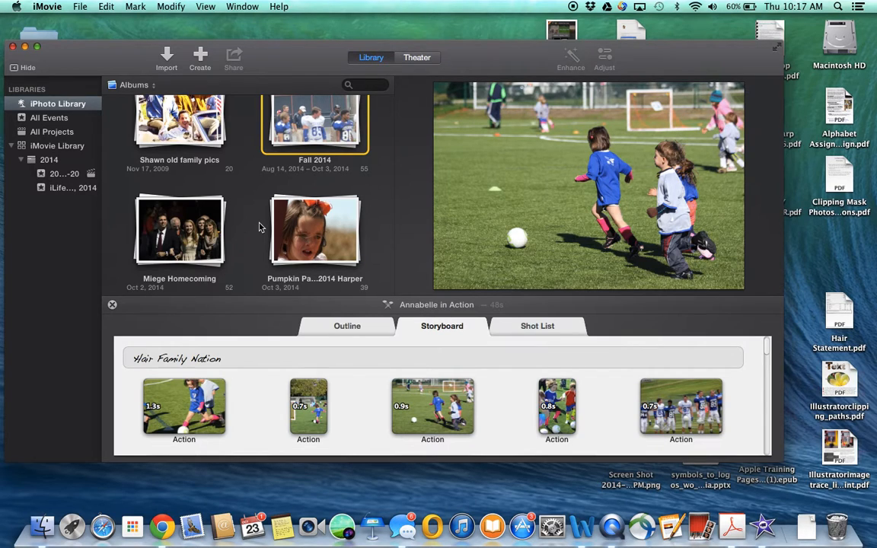
# Start a new trailer, look through the available templates, and preview the Sports template.
pyautogui.click(199, 58)
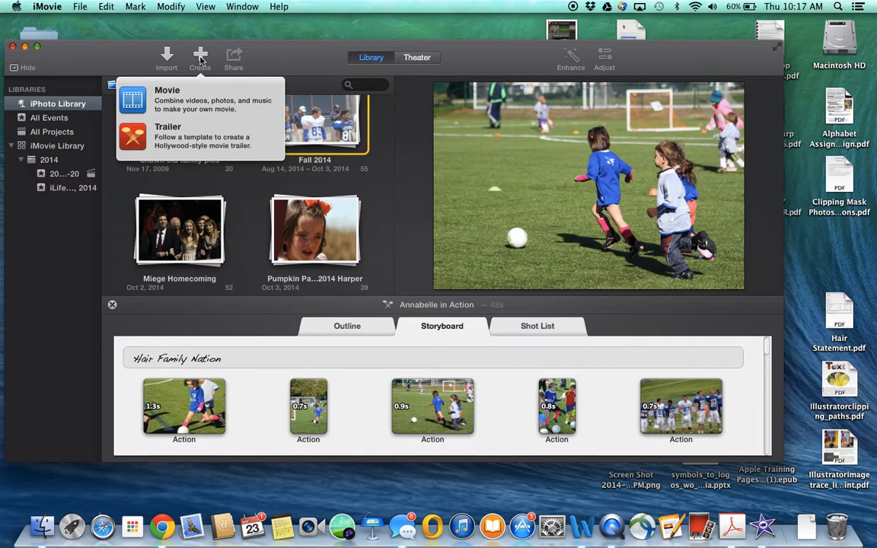
pyautogui.click(163, 134)
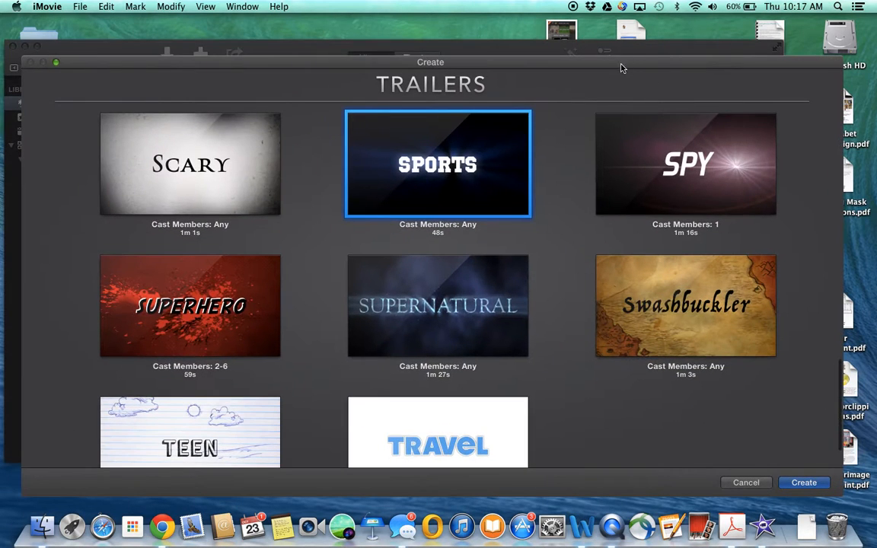
pyautogui.scroll(1, 813, 376)
pyautogui.scroll(-2, 814, 375)
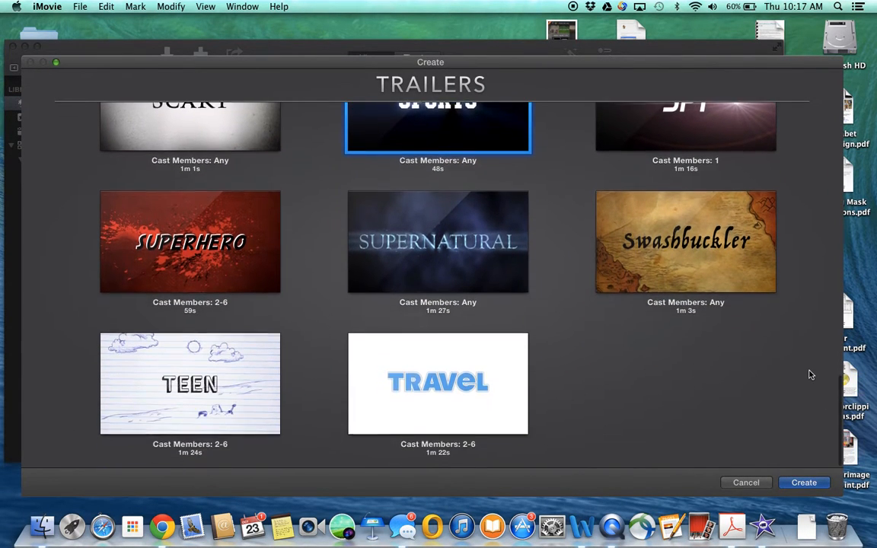
pyautogui.scroll(2, 813, 375)
pyautogui.scroll(5, 811, 375)
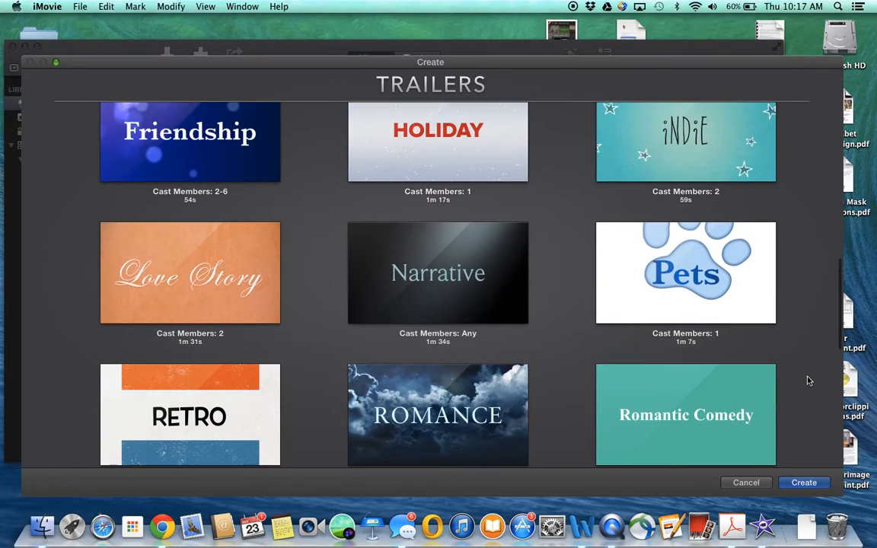
pyautogui.scroll(3, 808, 387)
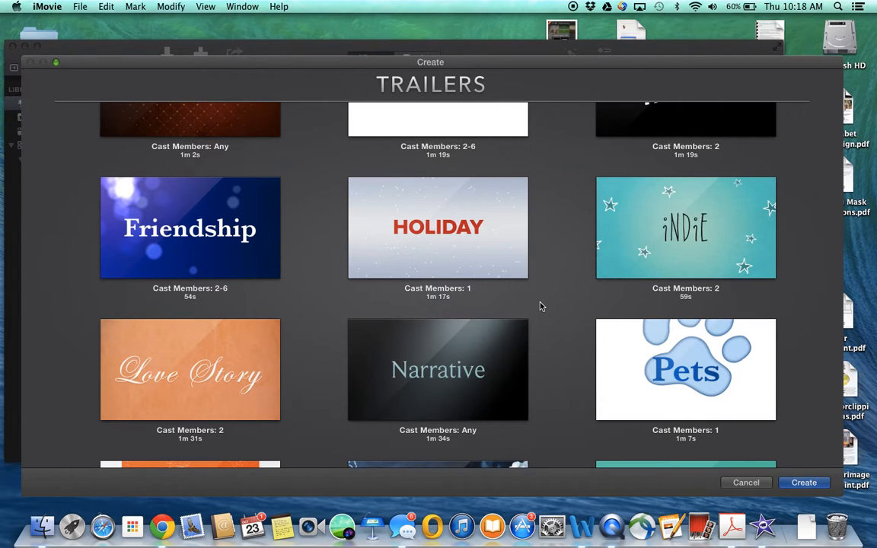
pyautogui.scroll(-5, 486, 306)
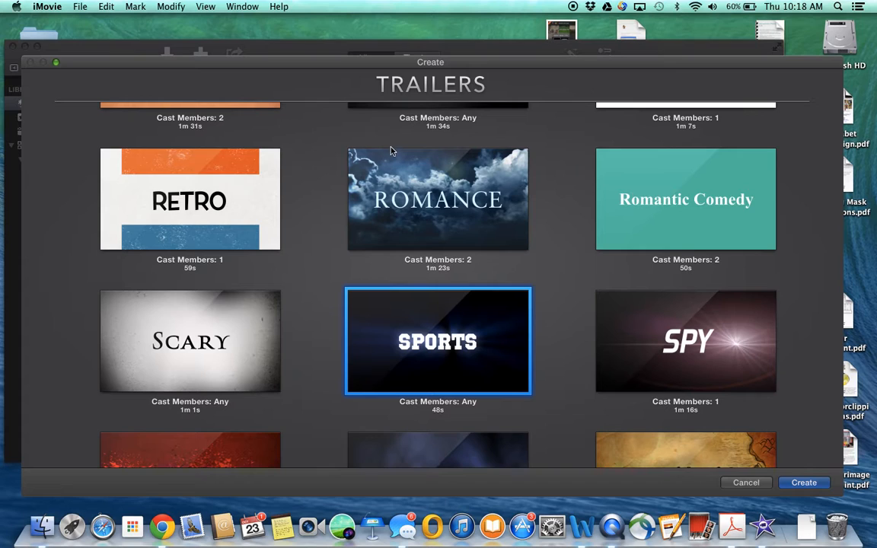
pyautogui.scroll(-4, 551, 355)
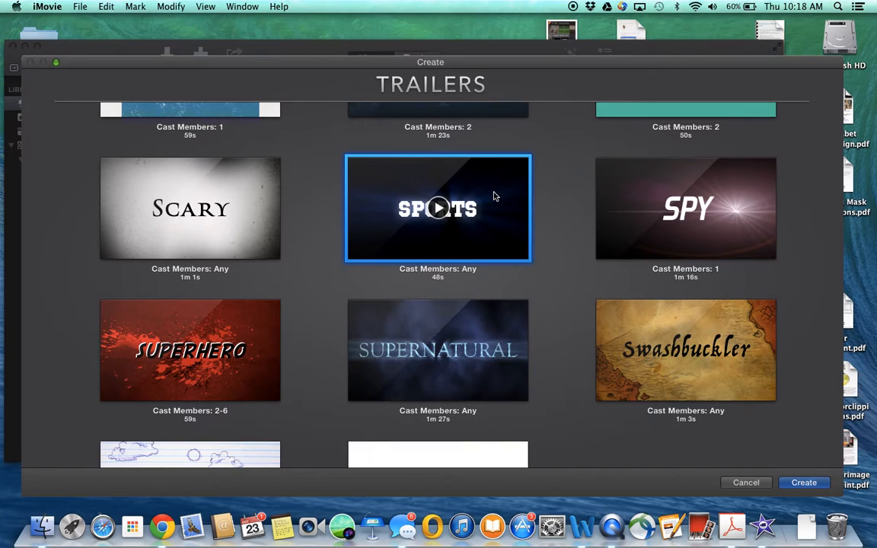
pyautogui.click(438, 210)
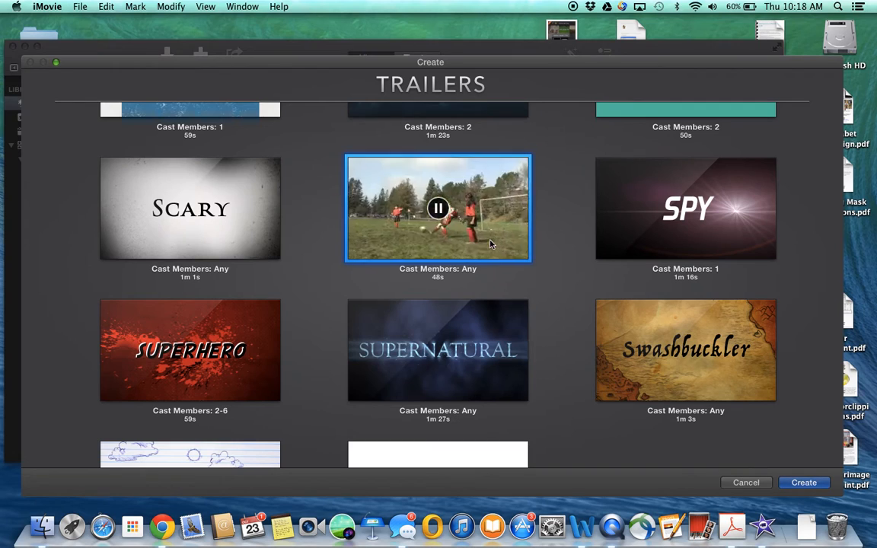
pyautogui.click(463, 216)
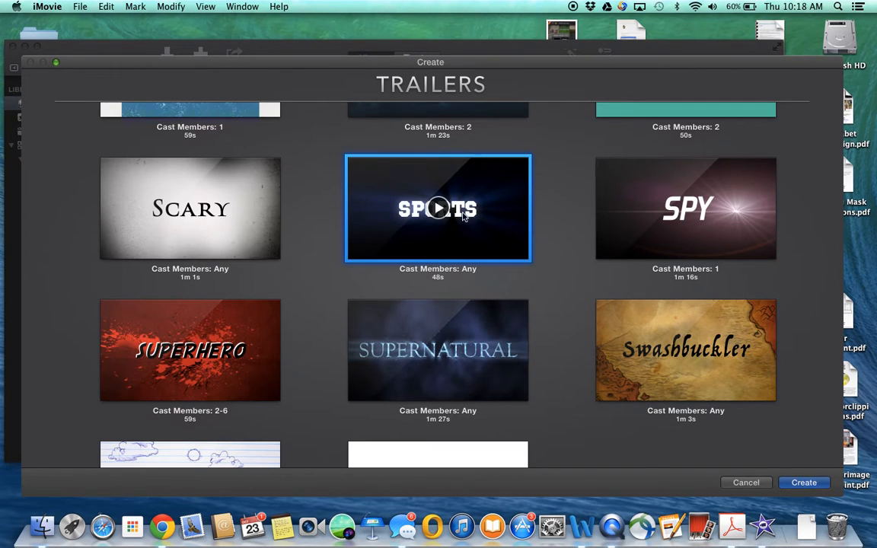
# Create the Sports trailer in the iLife Test Class July 24, 2014 event, titled with the girl's first name followed by "Goes Big".
pyautogui.click(803, 483)
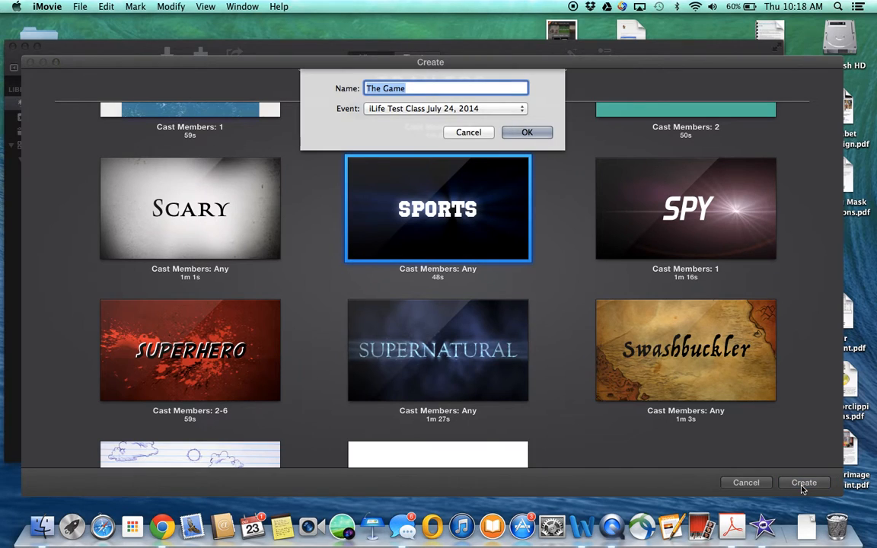
pyautogui.write('Annabelle Goes Big')
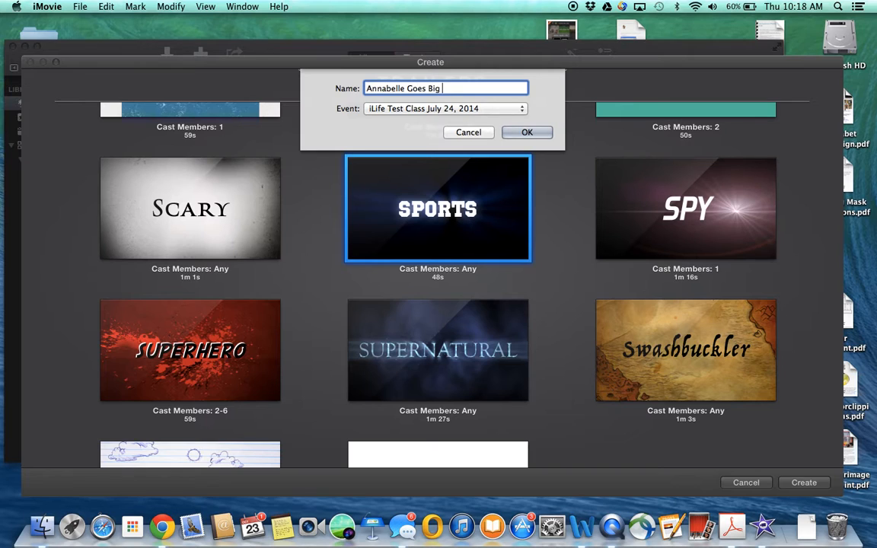
pyautogui.click(525, 133)
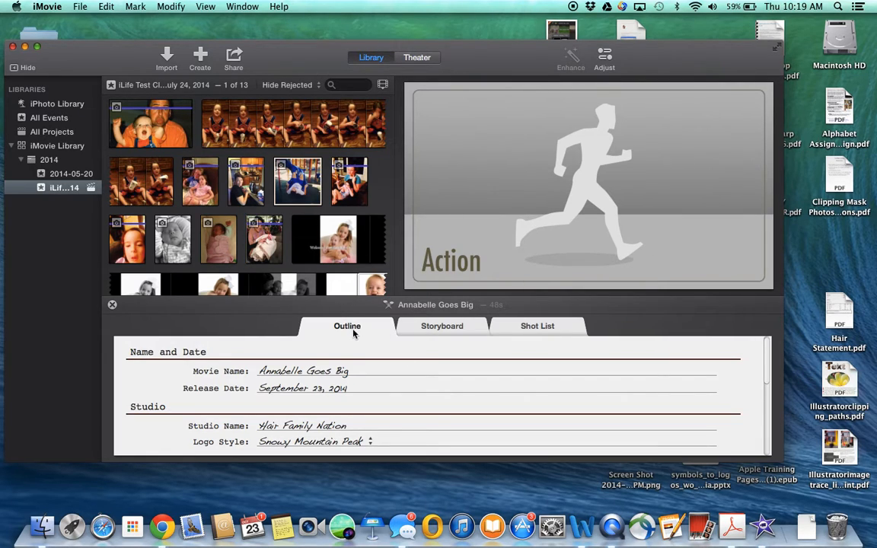
# Set the trailer's release date in the outline to October 23, 2014.
pyautogui.click(350, 388)
pyautogui.click(351, 387)
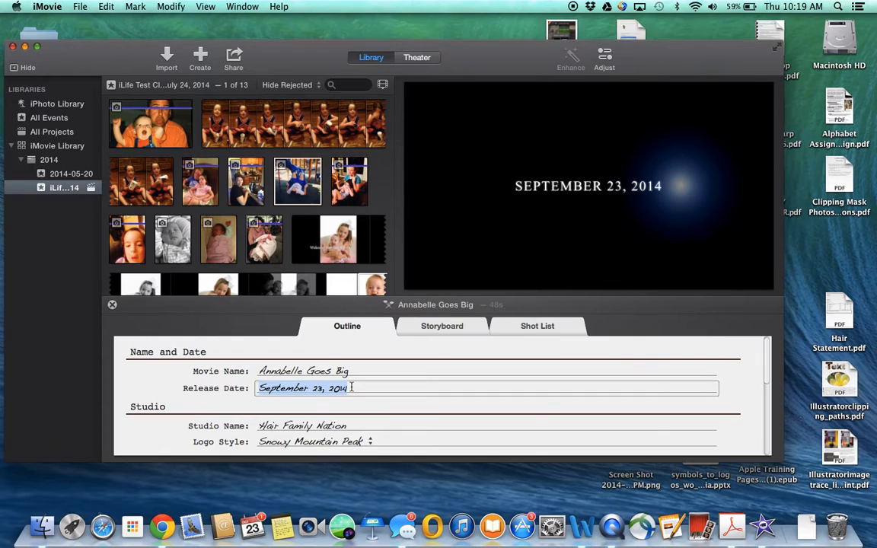
pyautogui.write('Oc')
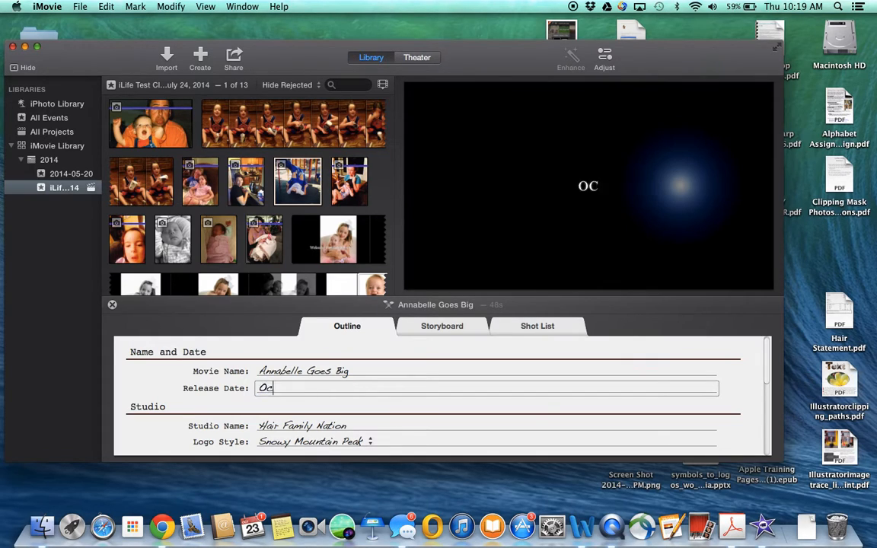
pyautogui.write('tober 23, 2014')
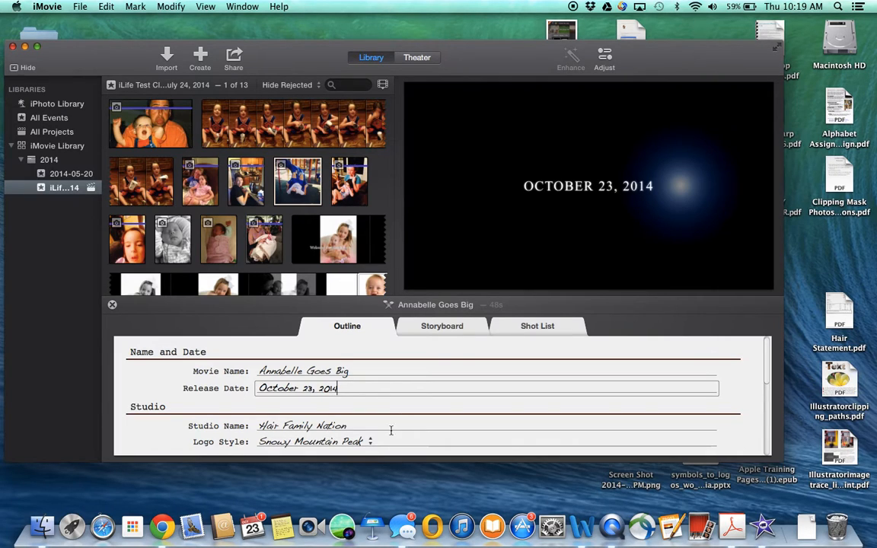
# Try the Dandelion and Black Background logo styles for the studio.
pyautogui.scroll(-2, 391, 415)
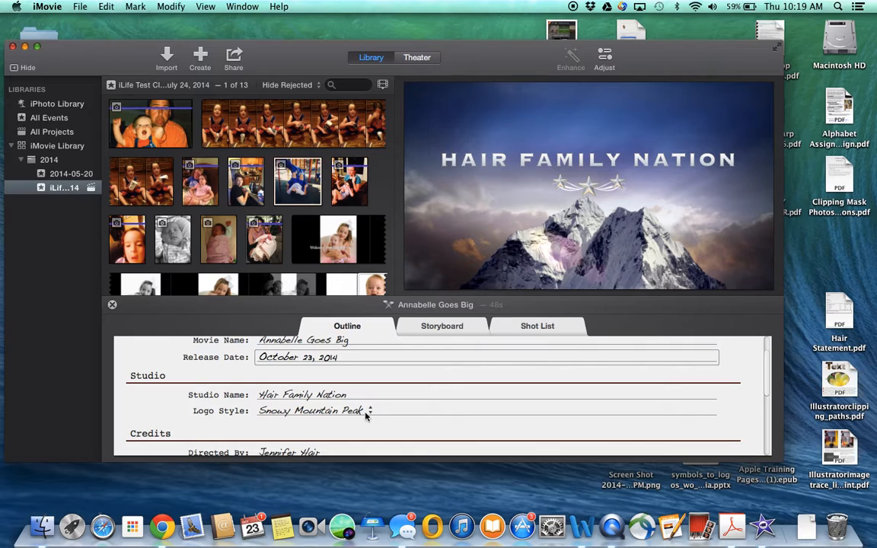
pyautogui.click(366, 415)
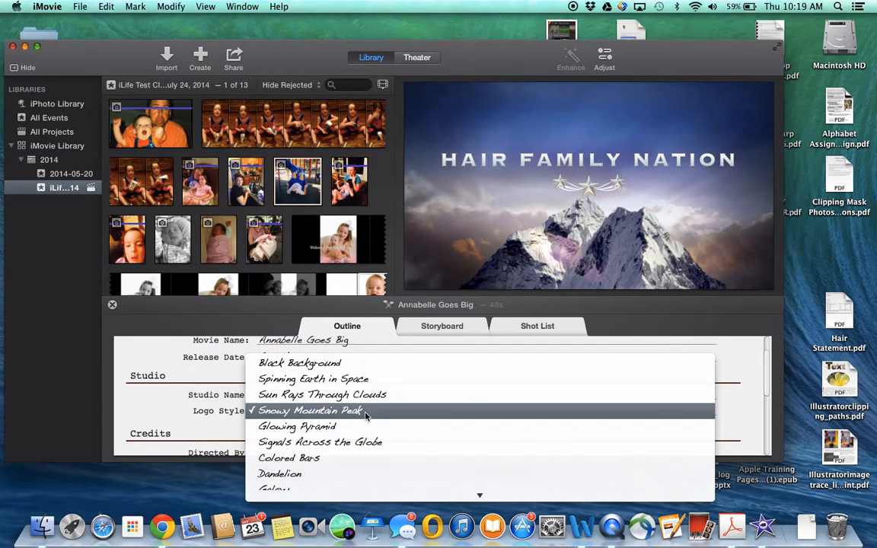
pyautogui.click(297, 478)
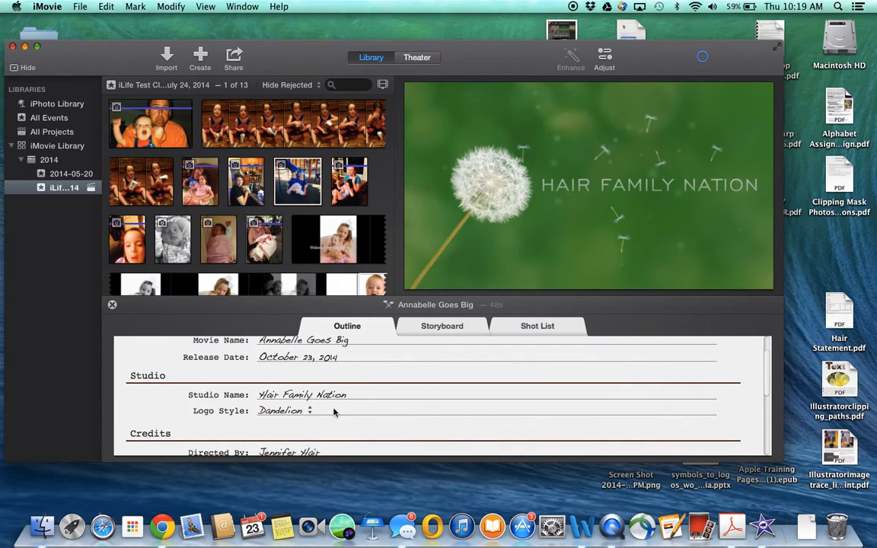
pyautogui.click(311, 411)
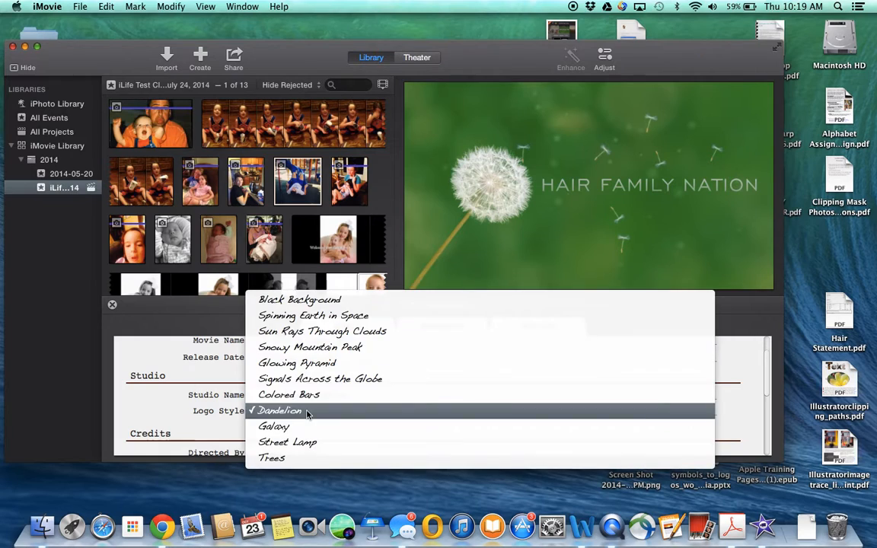
pyautogui.click(319, 300)
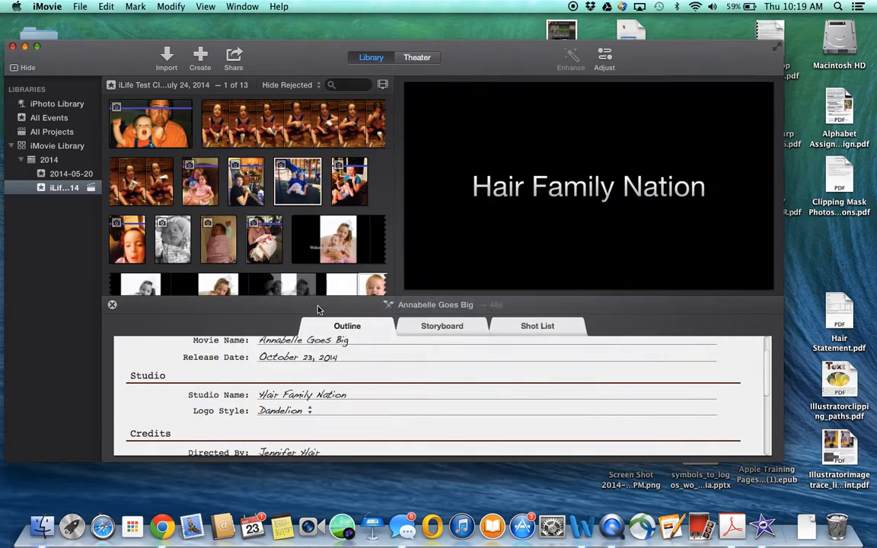
# Set the studio's logo style to Spinning Earth in Space.
pyautogui.click(304, 411)
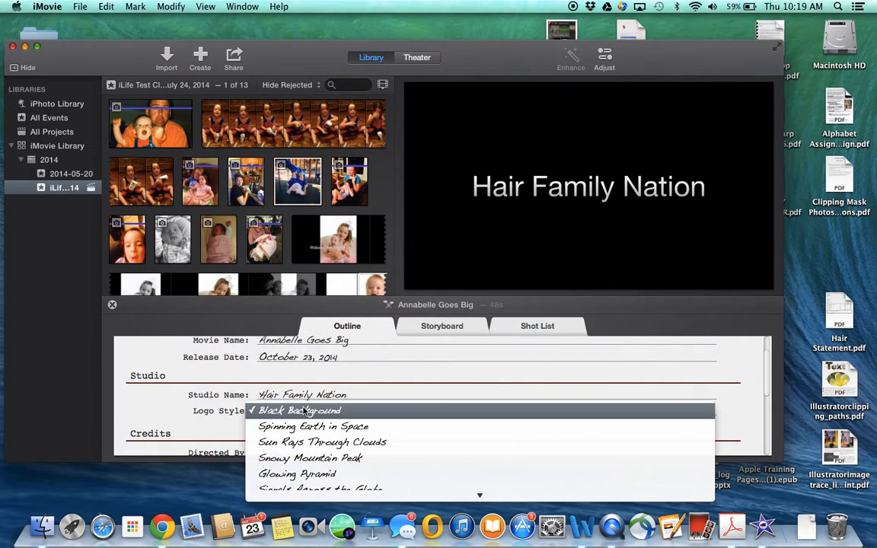
pyautogui.click(298, 429)
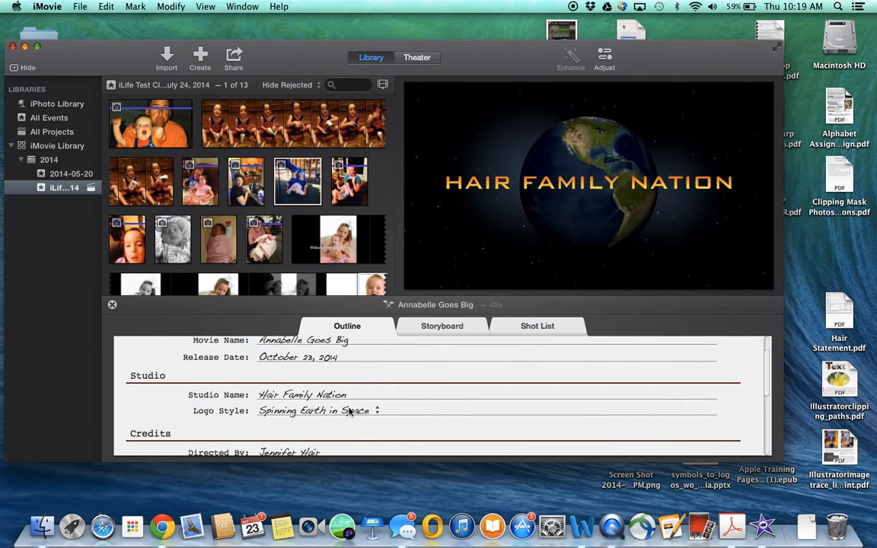
pyautogui.scroll(-2, 373, 368)
pyautogui.scroll(1, 373, 367)
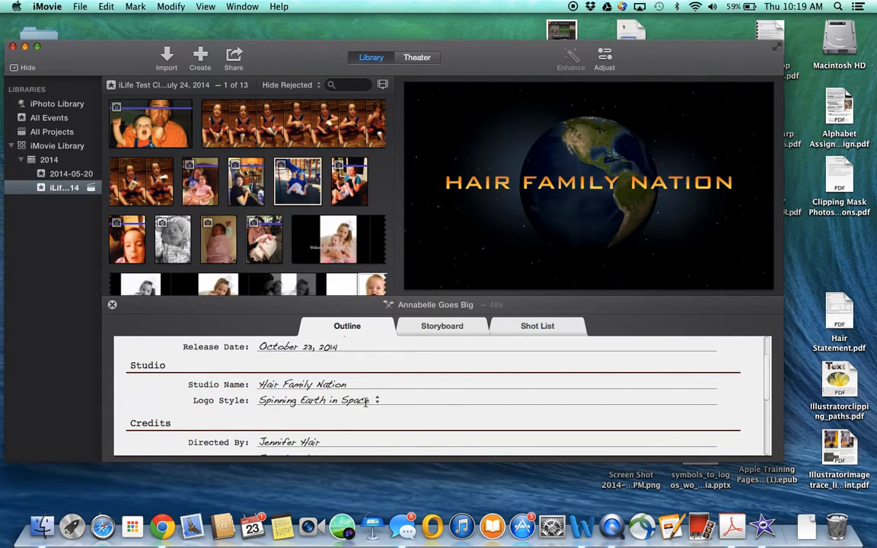
# Review the credits entries in the trailer's outline, from the director down to the music.
pyautogui.scroll(-3, 421, 399)
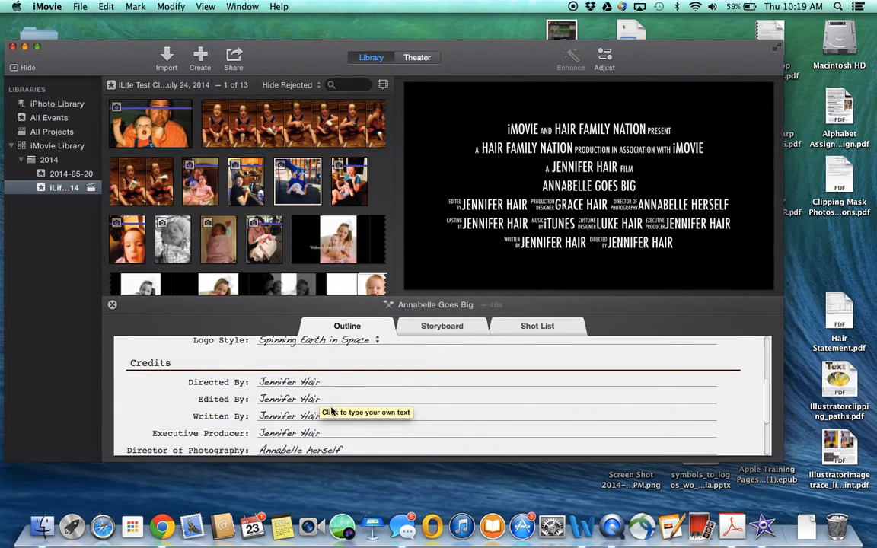
pyautogui.scroll(-1, 382, 399)
pyautogui.scroll(-1, 381, 399)
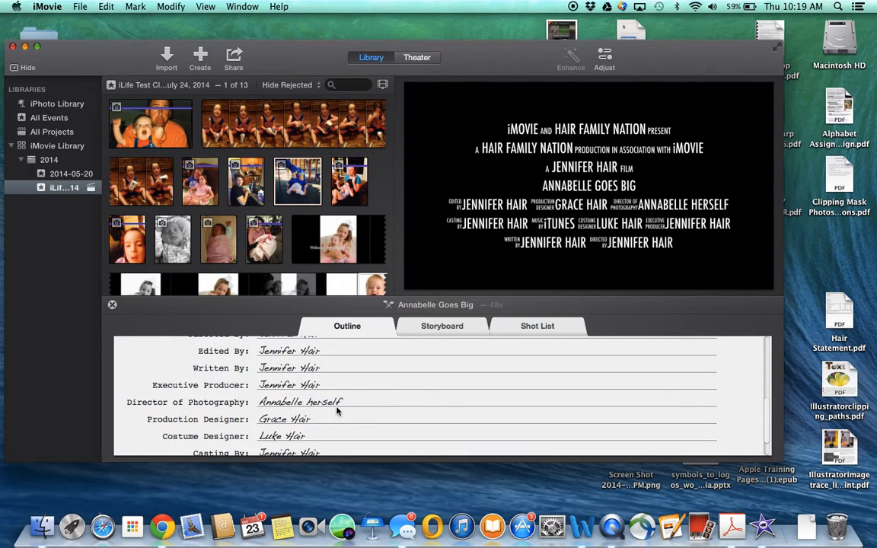
pyautogui.scroll(-1, 344, 405)
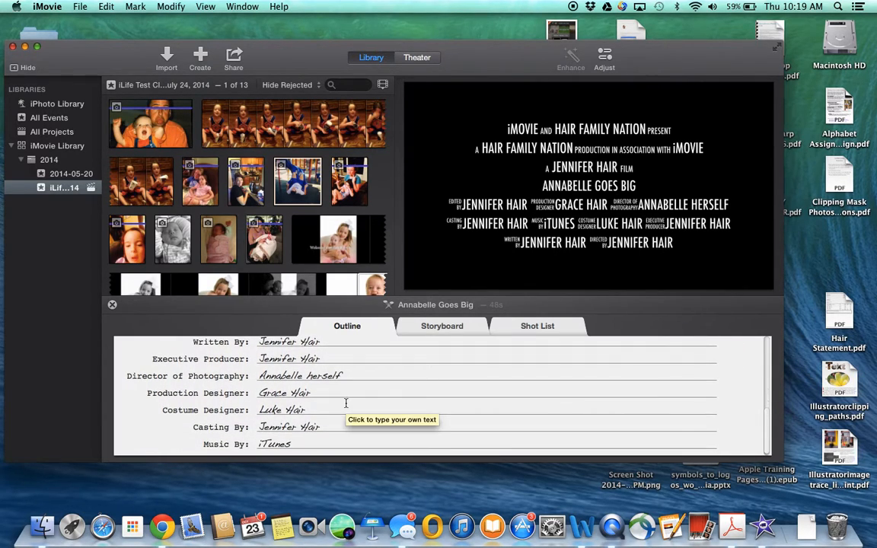
pyautogui.scroll(9, 346, 403)
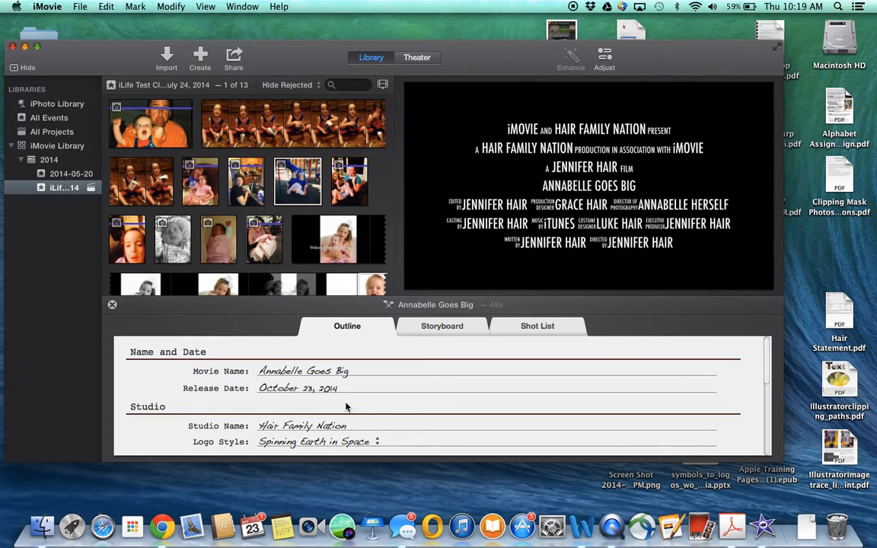
# Examine the trailer's storyboard from the studio title to the last shots, noting its title lines and Action, Medium, Wide, Group and Closeup placeholders.
pyautogui.click(452, 325)
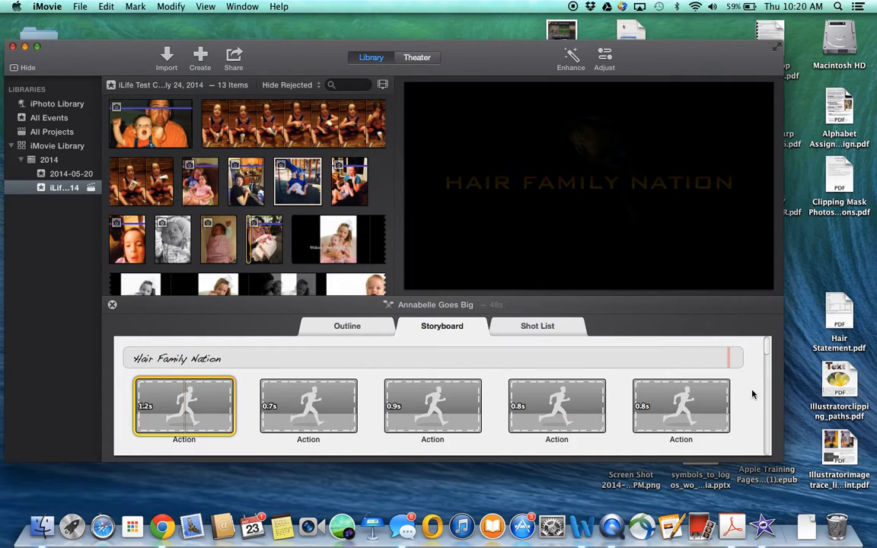
pyautogui.scroll(-2, 746, 394)
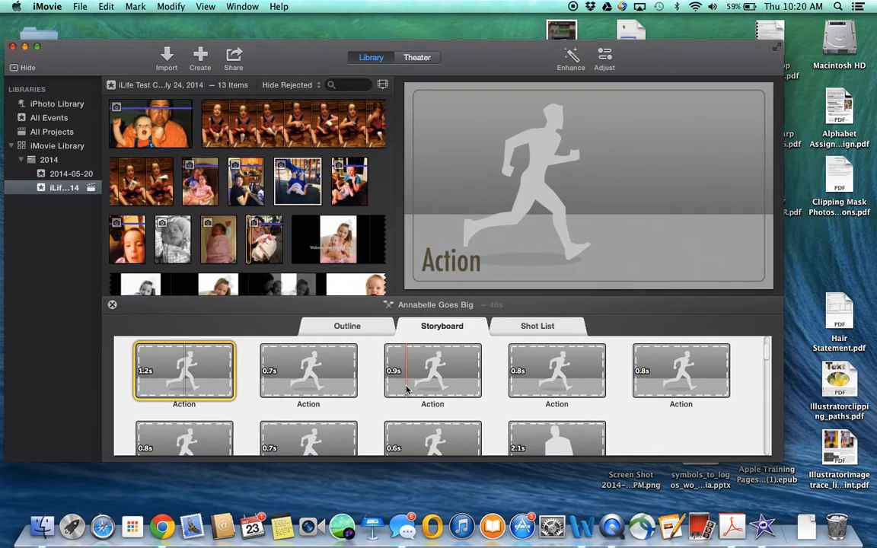
pyautogui.scroll(-5, 643, 432)
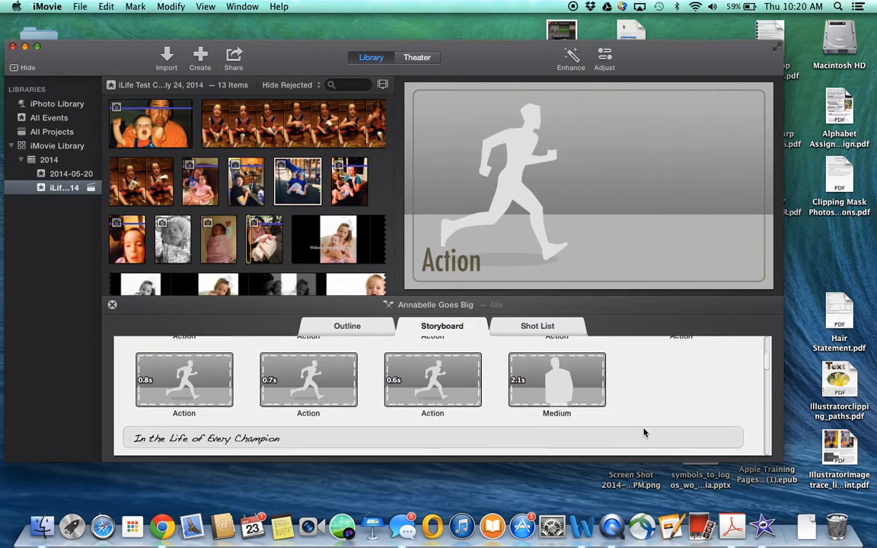
pyautogui.scroll(-2, 644, 433)
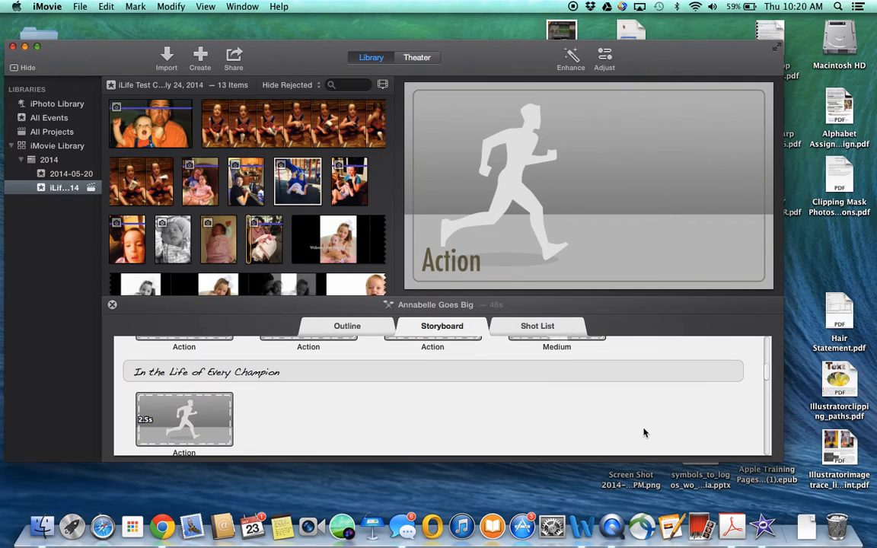
pyautogui.scroll(3, 644, 430)
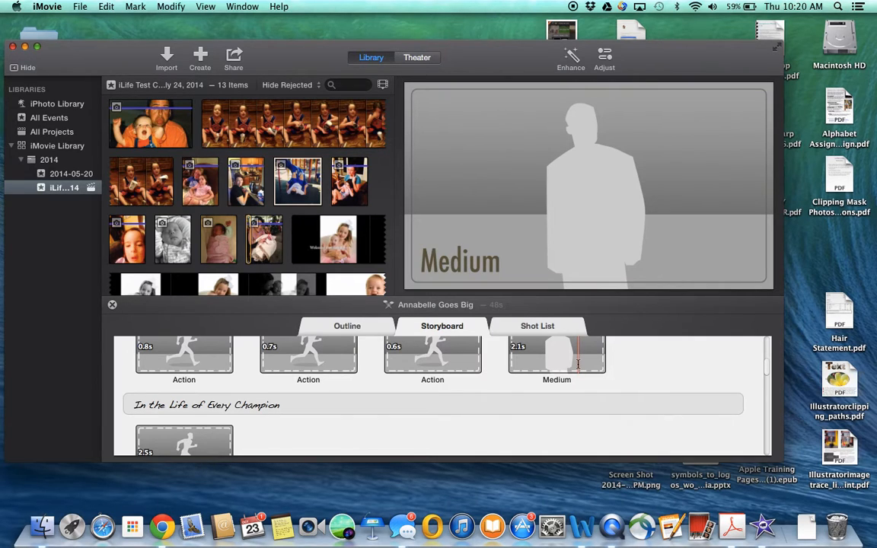
pyautogui.scroll(-5, 369, 427)
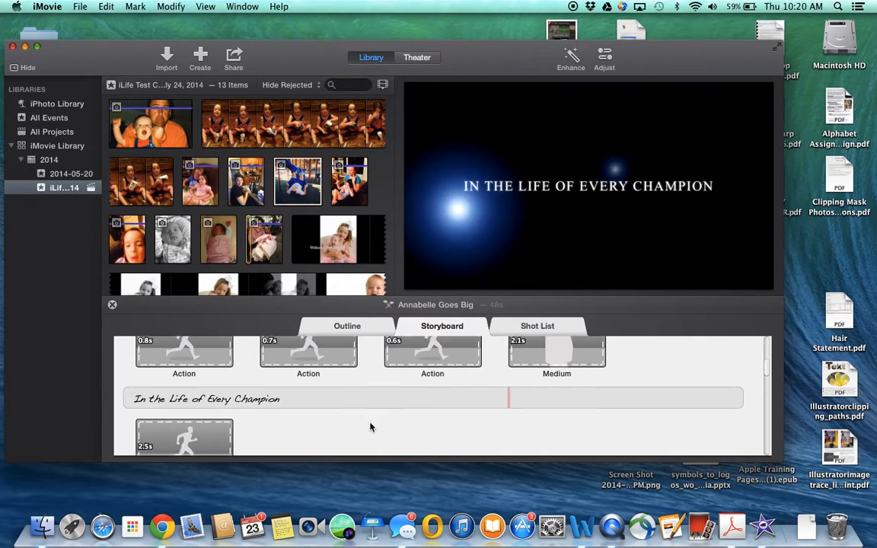
pyautogui.scroll(-4, 372, 400)
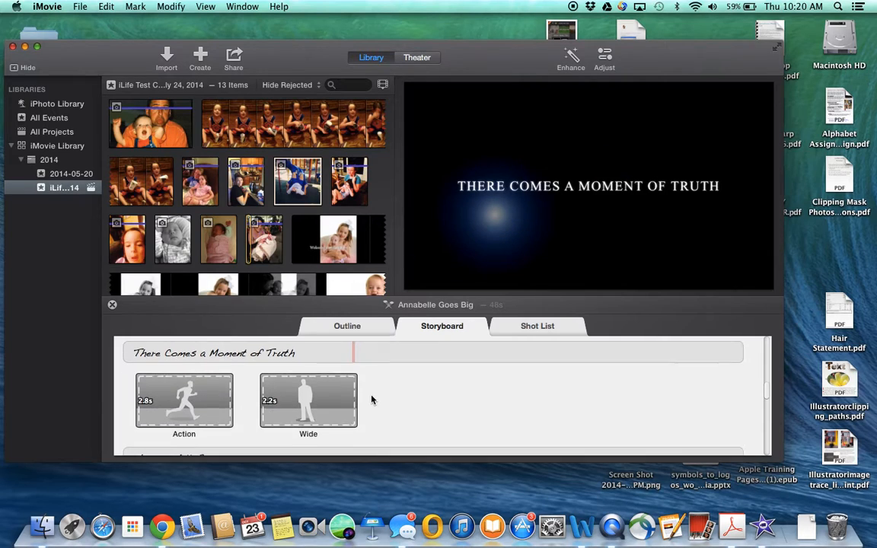
pyautogui.scroll(-5, 372, 399)
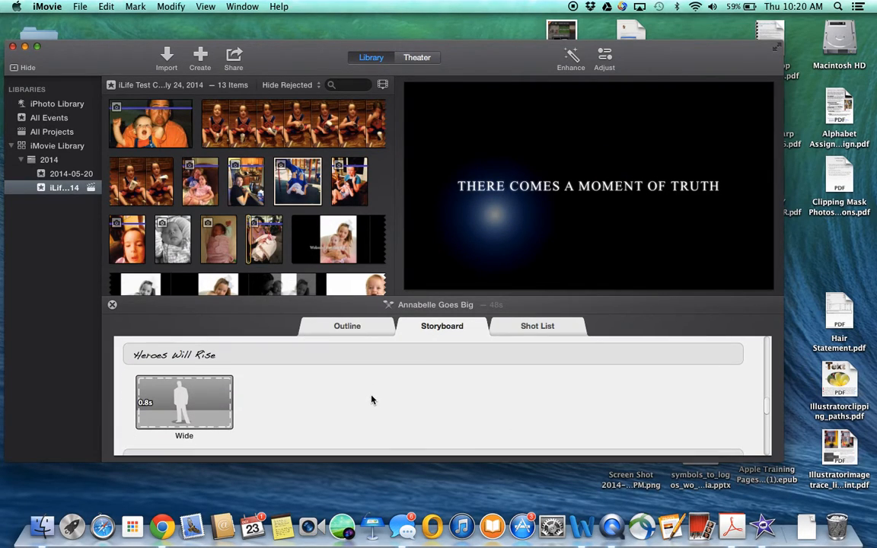
pyautogui.scroll(-3, 372, 400)
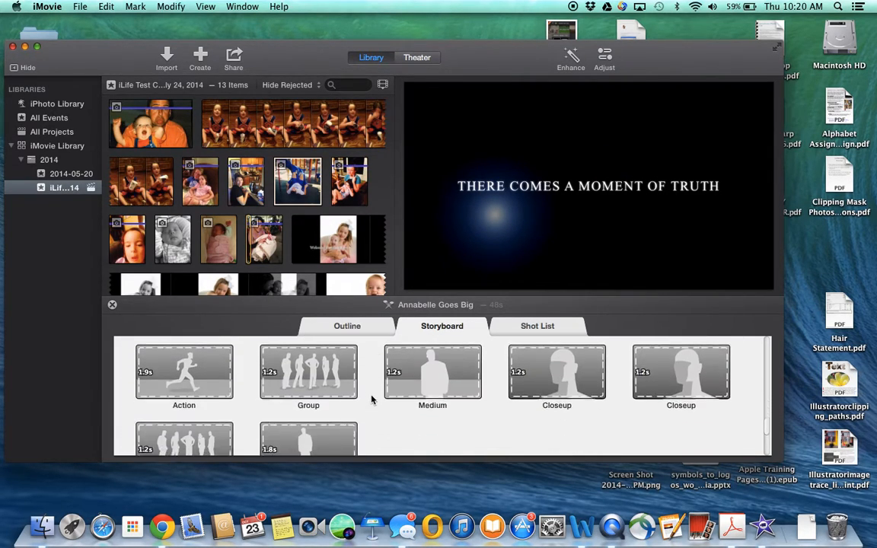
pyautogui.scroll(12, 372, 400)
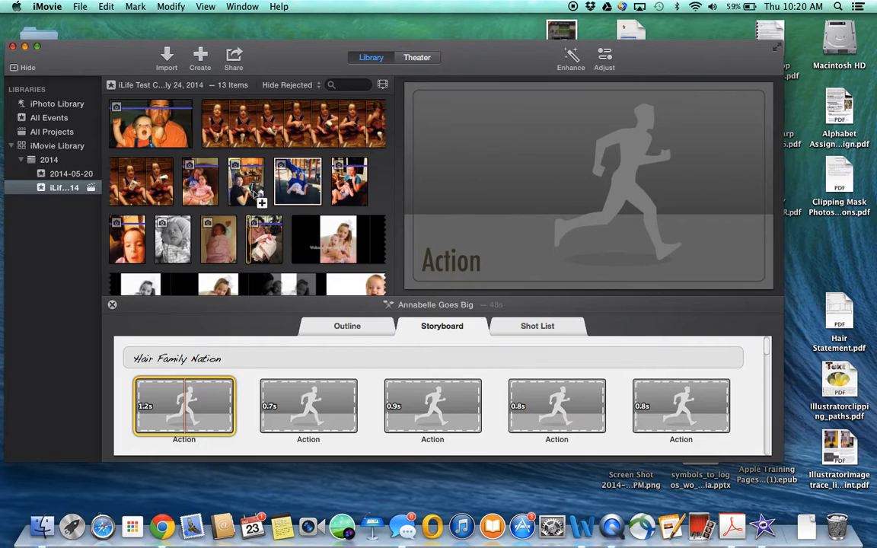
# Look through the pumpkin patch album in the iPhoto Library for photos that suit the trailer.
pyautogui.click(57, 103)
pyautogui.scroll(-2, 251, 238)
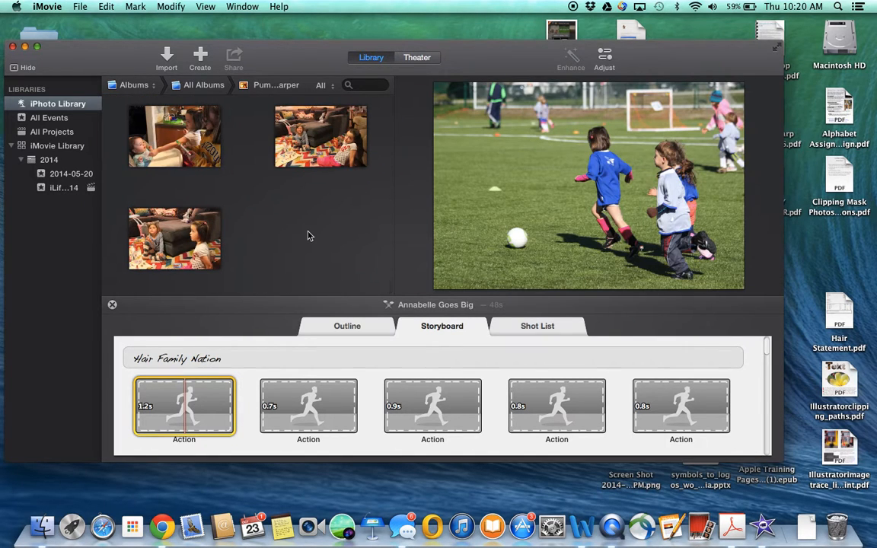
pyautogui.scroll(-10, 289, 215)
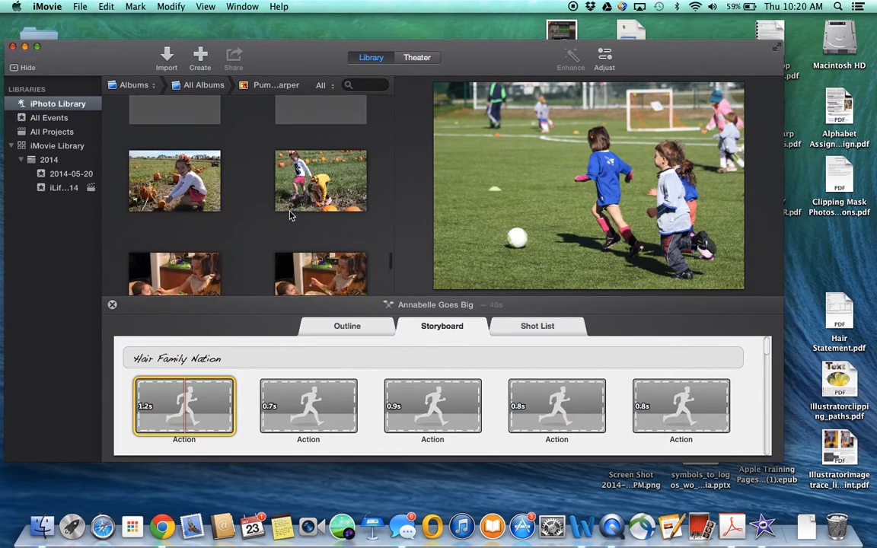
pyautogui.scroll(8, 290, 216)
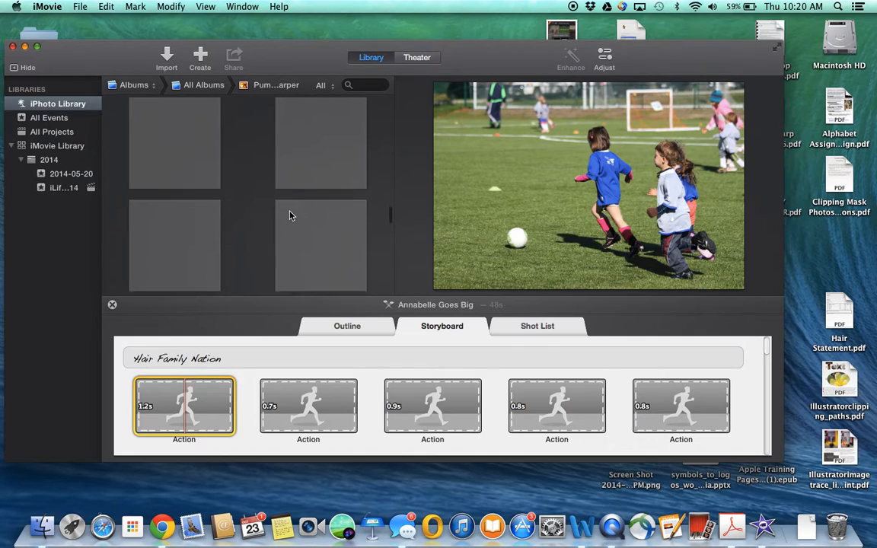
pyautogui.scroll(8, 290, 215)
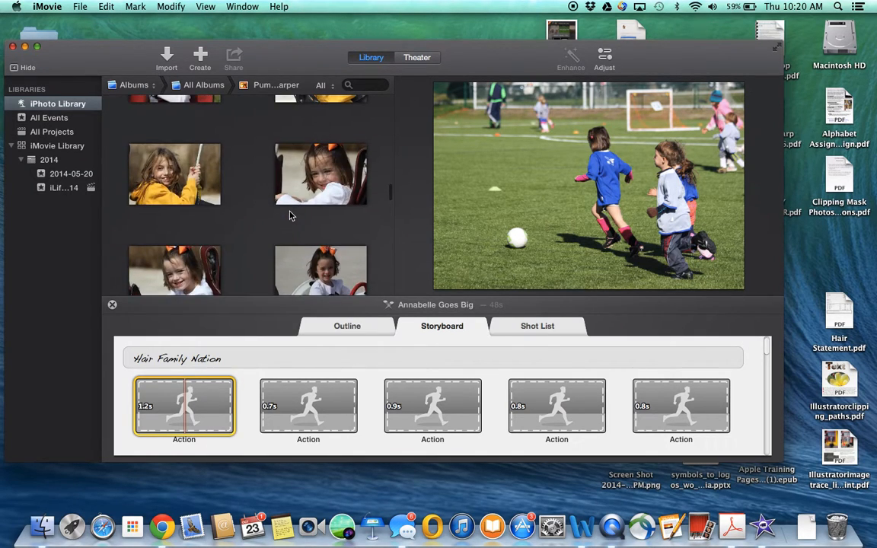
pyautogui.scroll(10, 289, 215)
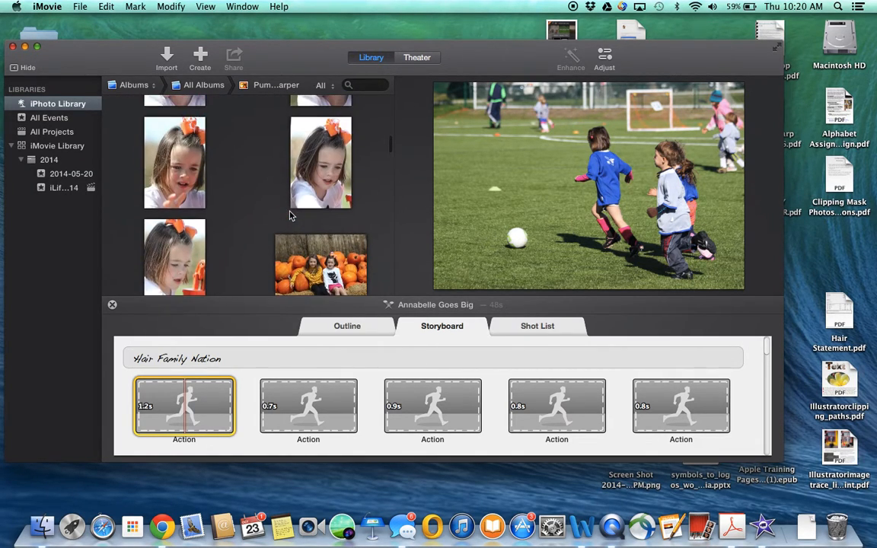
pyautogui.scroll(8, 290, 215)
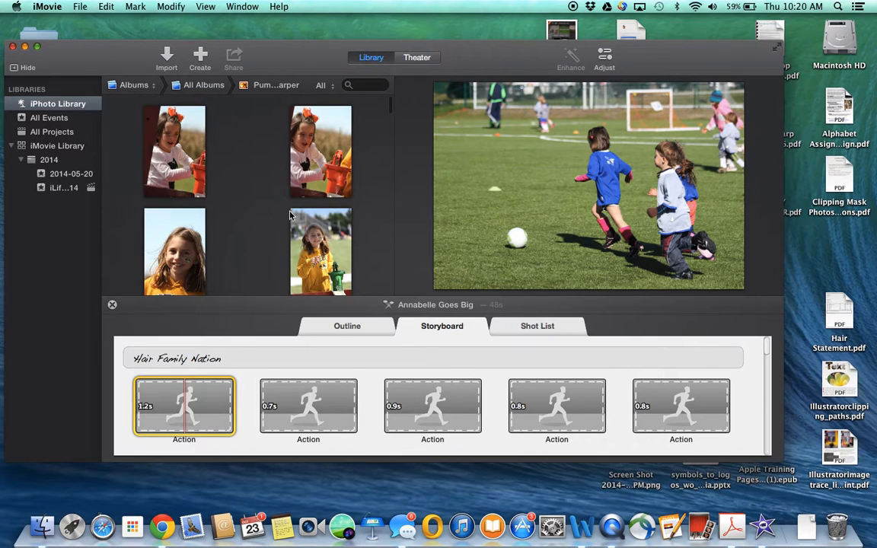
pyautogui.scroll(-10, 289, 215)
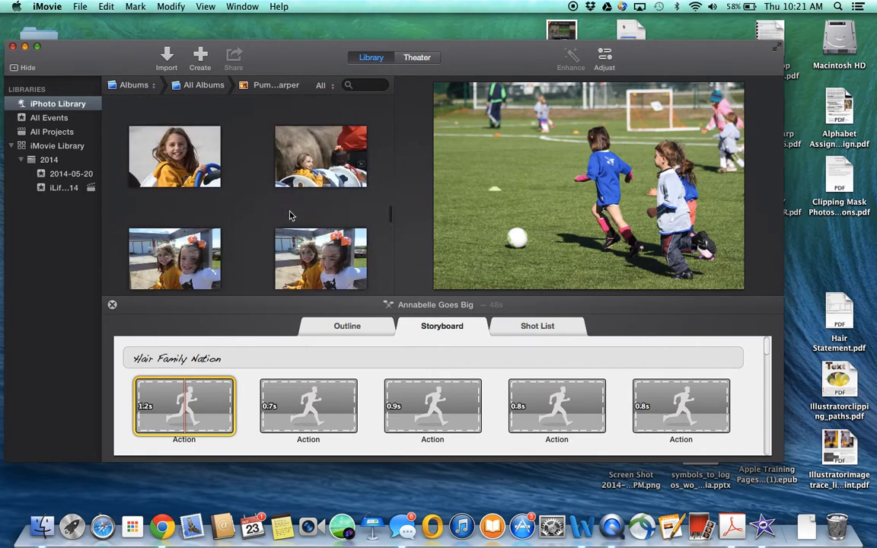
# Open the Fall 2014 album and place the photo of children chasing a soccer ball in the storyboard's first Action slot.
pyautogui.click(218, 90)
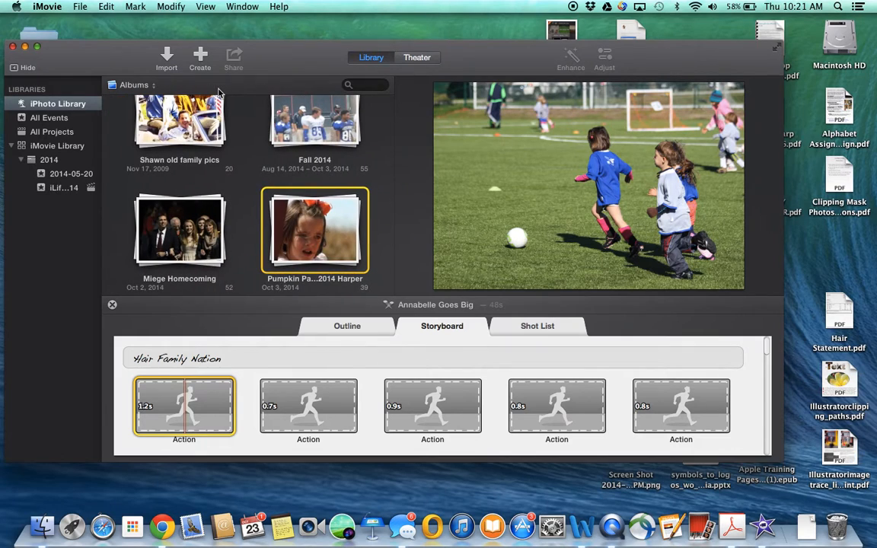
pyautogui.doubleClick(296, 146)
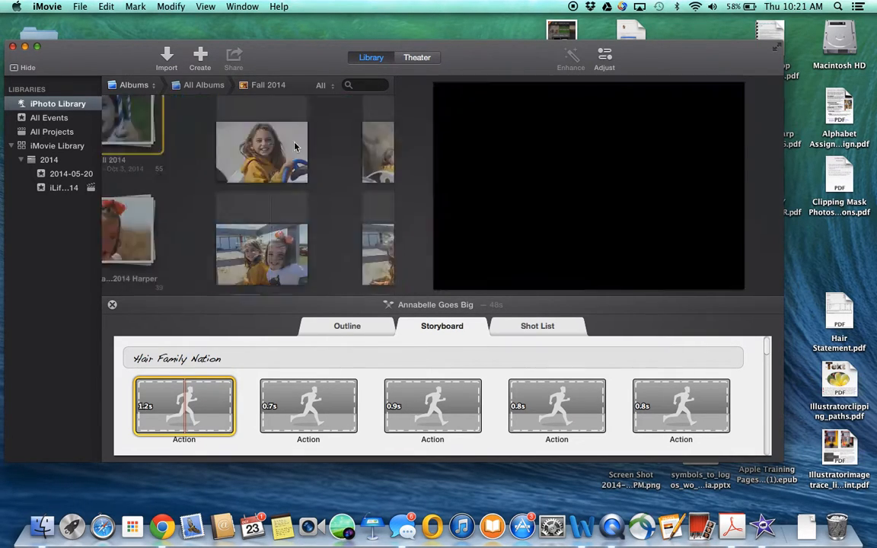
pyautogui.scroll(-1, 244, 226)
pyautogui.scroll(1, 245, 227)
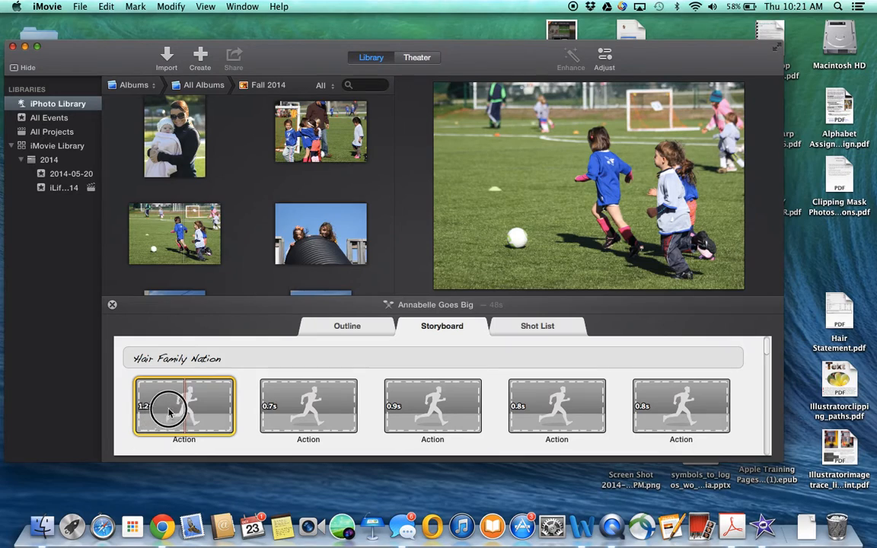
pyautogui.moveTo(169, 240)
pyautogui.mouseDown()
pyautogui.moveTo(167, 413)
pyautogui.moveTo(183, 415)
pyautogui.moveTo(181, 424)
pyautogui.mouseUp()
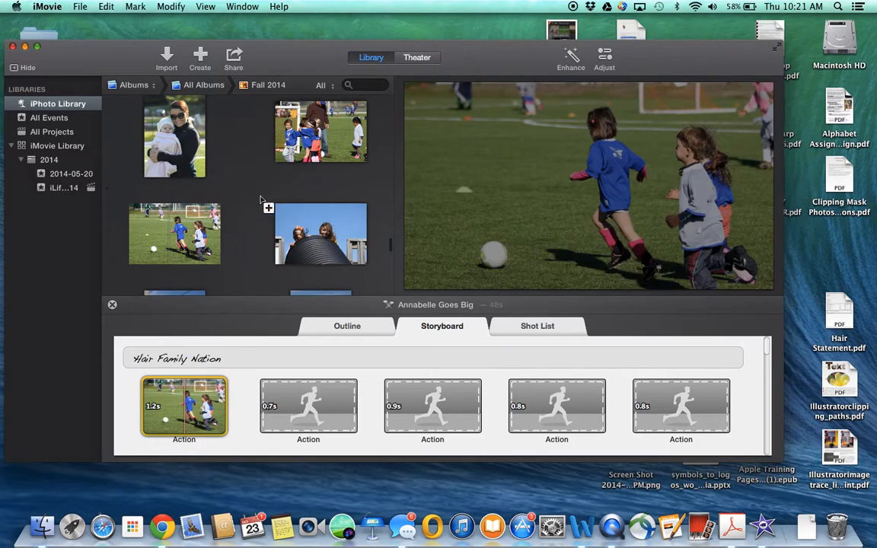
# Fill the 0.7s Action slot with the soccer kick close-up and the 0.9s Action slot with the portrait-format soccer photo.
pyautogui.scroll(-10, 263, 199)
pyautogui.scroll(-1, 256, 208)
pyautogui.moveTo(181, 187); pyautogui.dragTo(431, 408)
pyautogui.moveTo(313, 136); pyautogui.dragTo(297, 448)
# Fill the first row's two 0.8s Action slots with the photo of a player dribbling before spectators and the portrait-format photo of the smiling player.
pyautogui.scroll(-5, 248, 198)
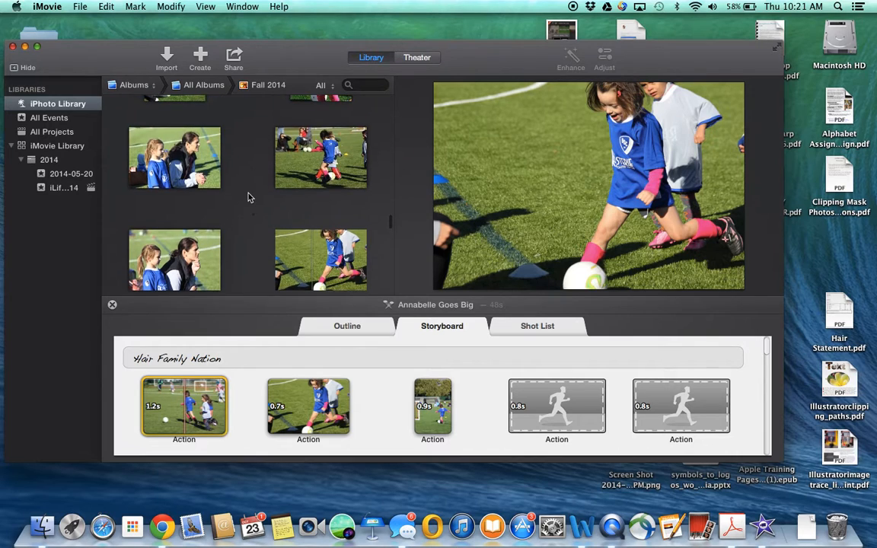
pyautogui.moveTo(323, 176); pyautogui.dragTo(550, 431)
pyautogui.scroll(3, 261, 216)
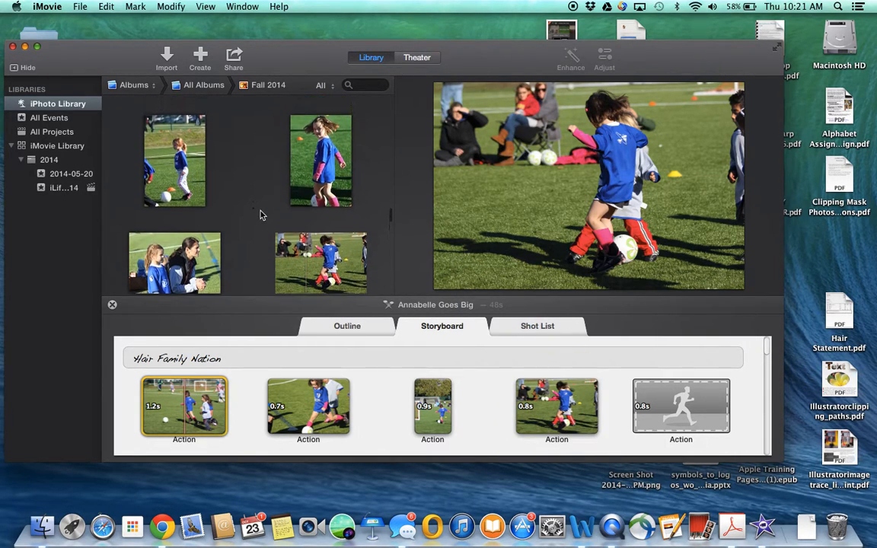
pyautogui.moveTo(329, 161); pyautogui.dragTo(673, 414)
# Place the photo of three soccer players with their balls in the first Action slot of the storyboard's second row.
pyautogui.scroll(-5, 484, 407)
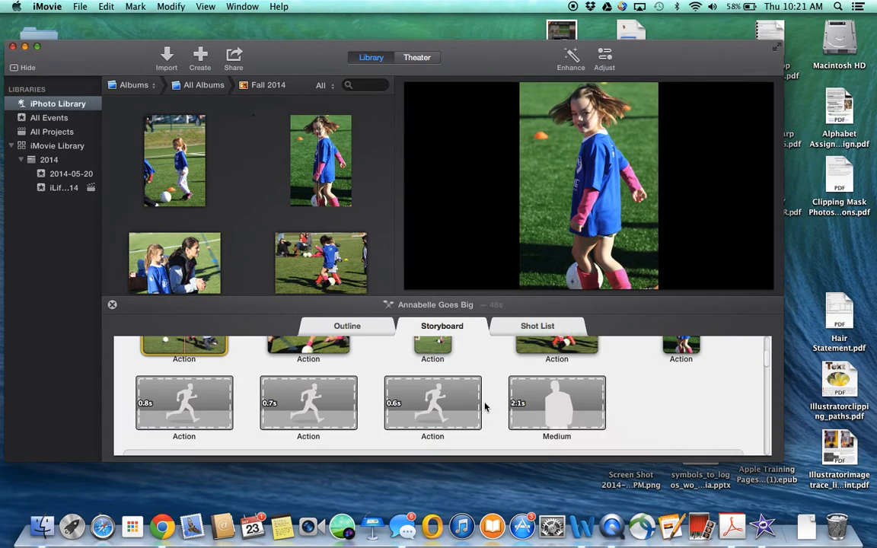
pyautogui.scroll(10, 244, 180)
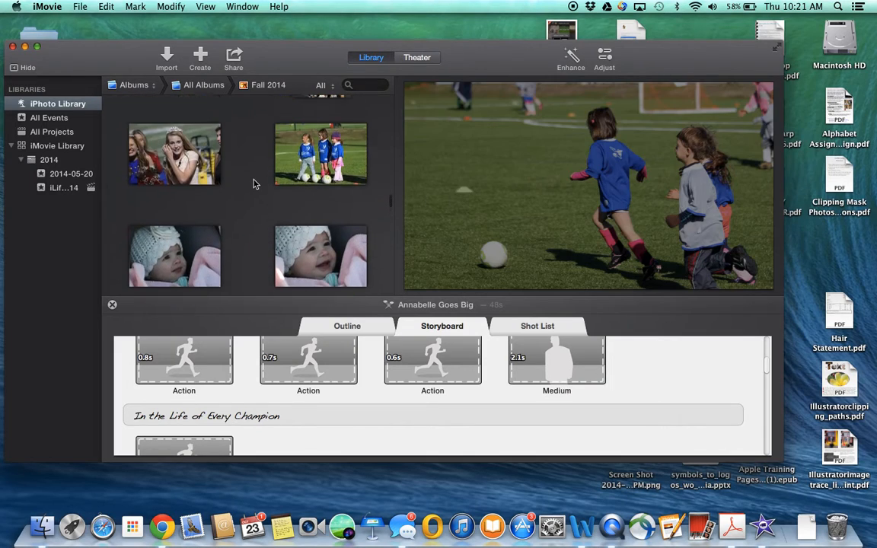
pyautogui.moveTo(338, 152); pyautogui.dragTo(303, 309)
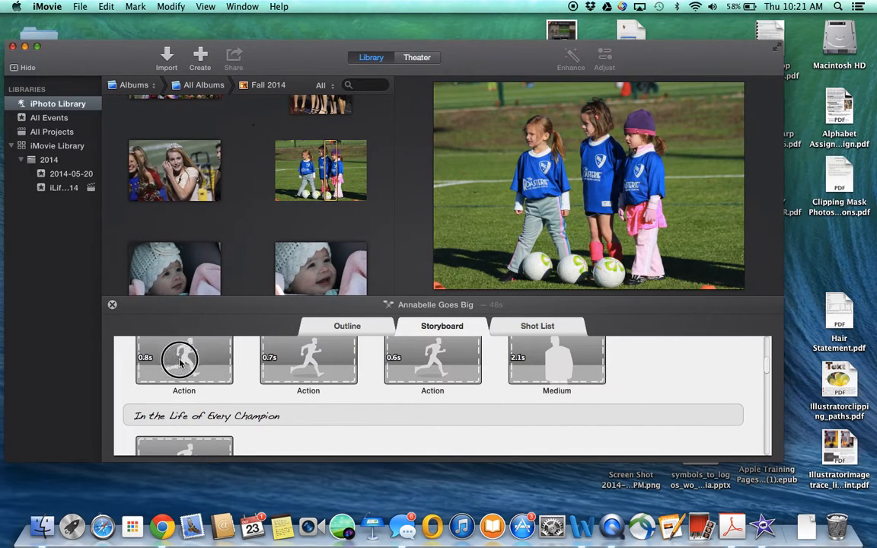